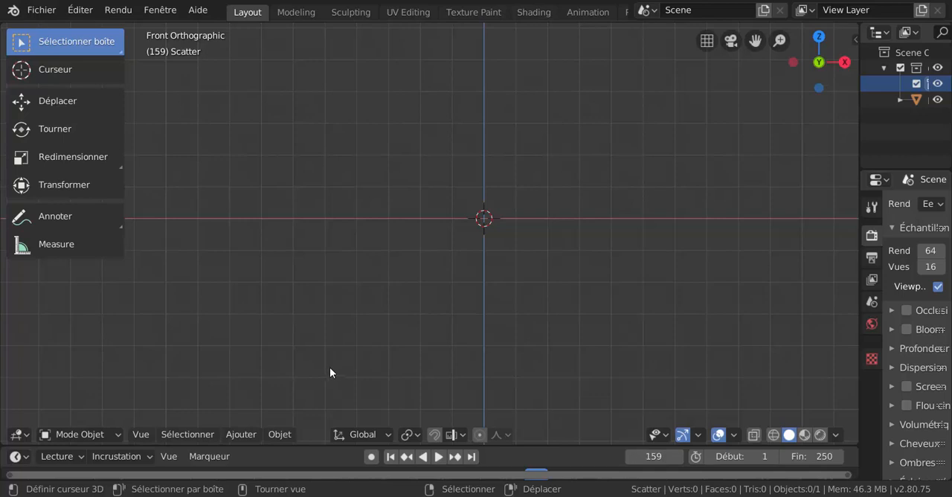
# Add a cube mesh at the 3D cursor in the scene.
pyautogui.click(276, 434)
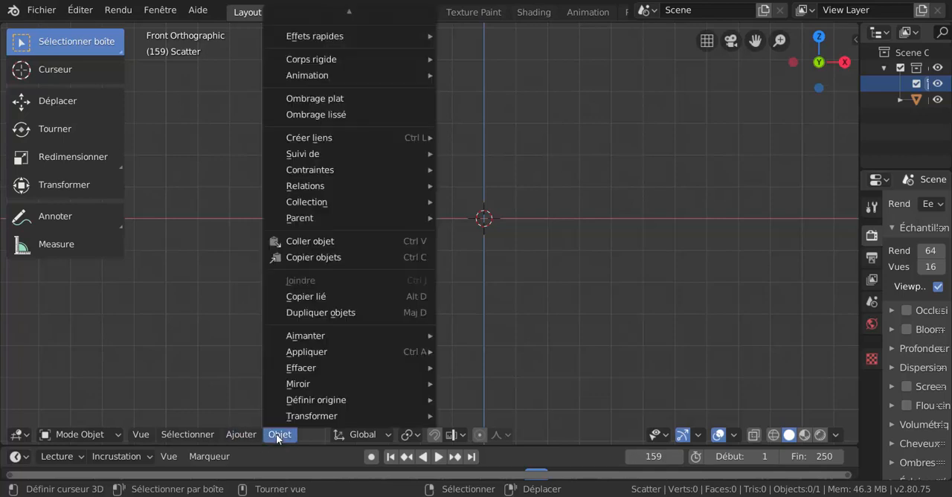
pyautogui.moveTo(244, 435)
pyautogui.moveTo(243, 419)
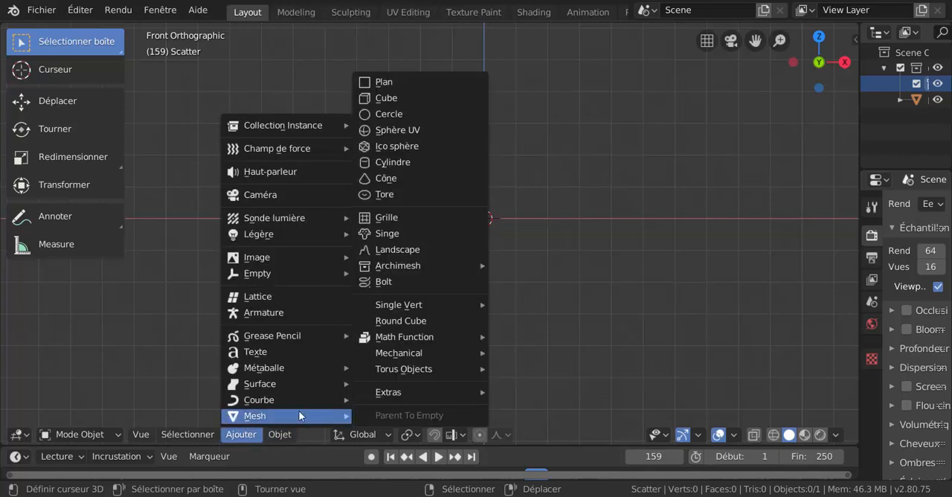
pyautogui.click(385, 98)
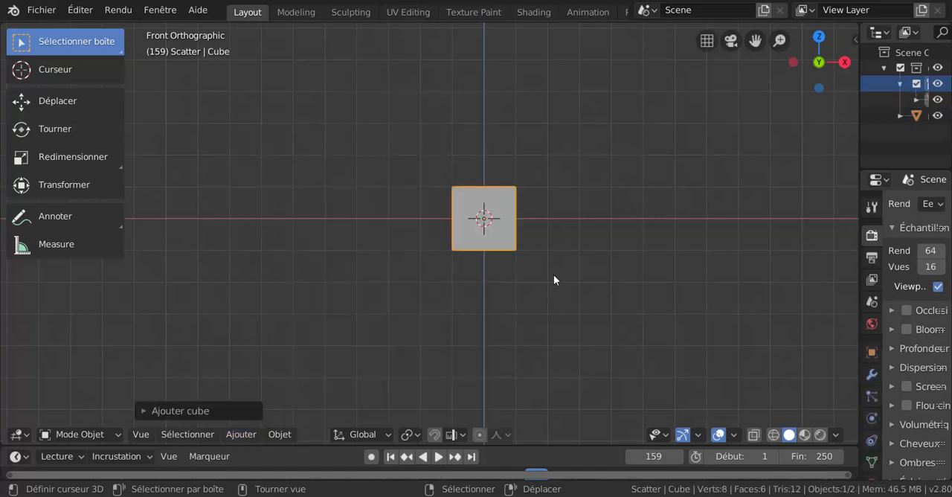
# Switch the cube to Edit Mode and deselect all of its geometry.
pyautogui.rightClick(585, 295)
pyautogui.hotkey('ctrl', 'Tab')
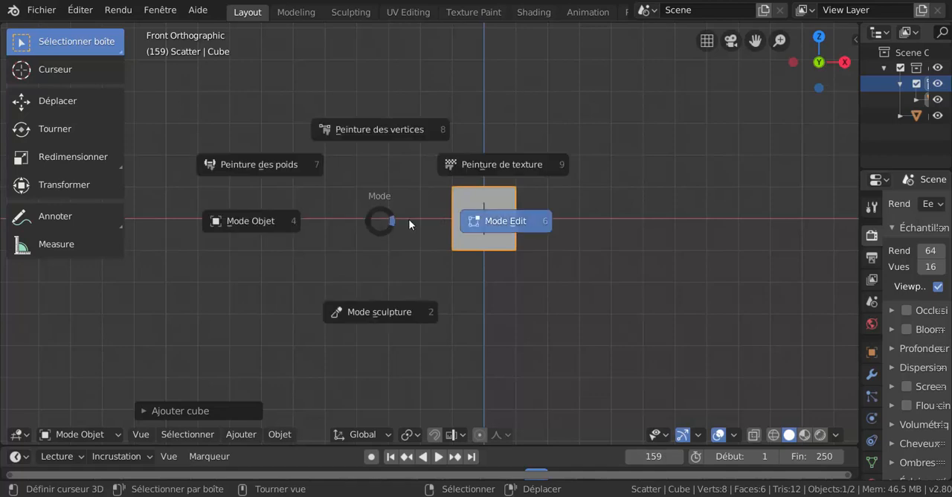
pyautogui.click(408, 219)
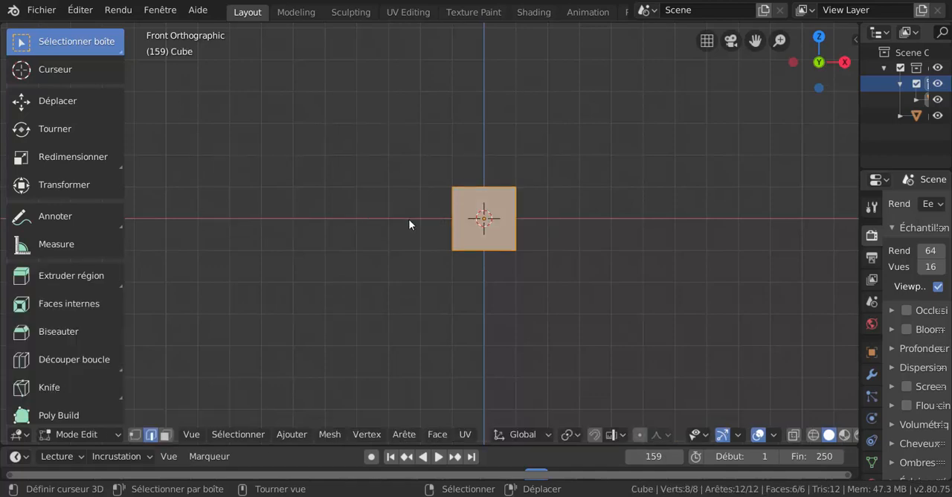
pyautogui.rightClick(394, 126)
pyautogui.moveTo(352, 41)
pyautogui.hotkey('alt', 'a')
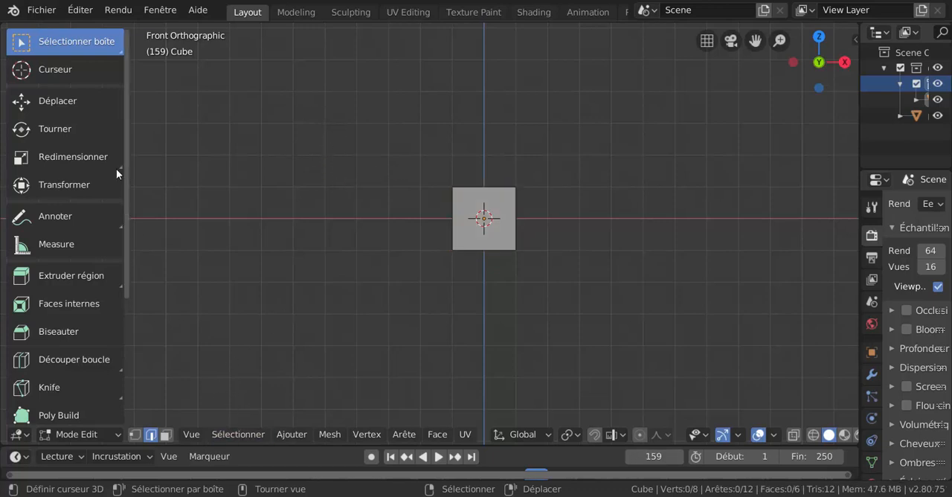
# Set the Select With option to Gauche in the keymap preferences and close the preferences window.
pyautogui.click(81, 10)
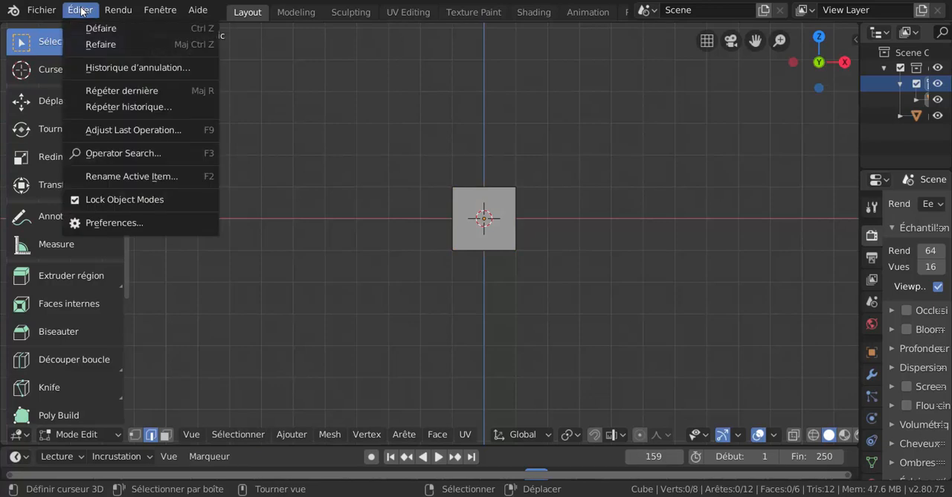
pyautogui.click(108, 224)
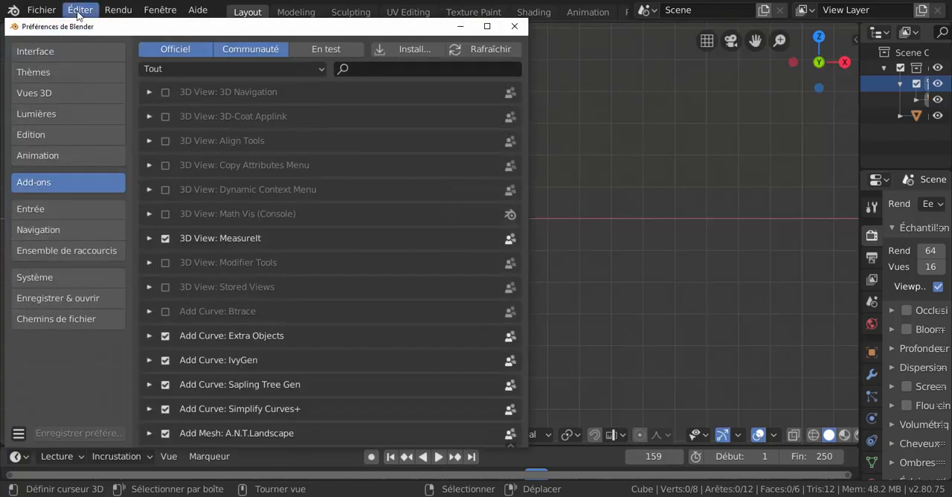
pyautogui.moveTo(203, 32); pyautogui.dragTo(425, 31)
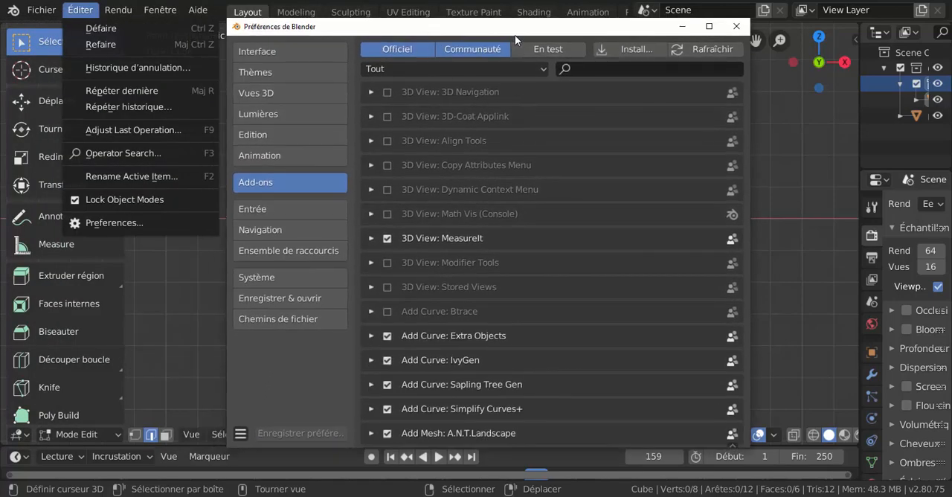
pyautogui.moveTo(501, 33); pyautogui.dragTo(486, 35)
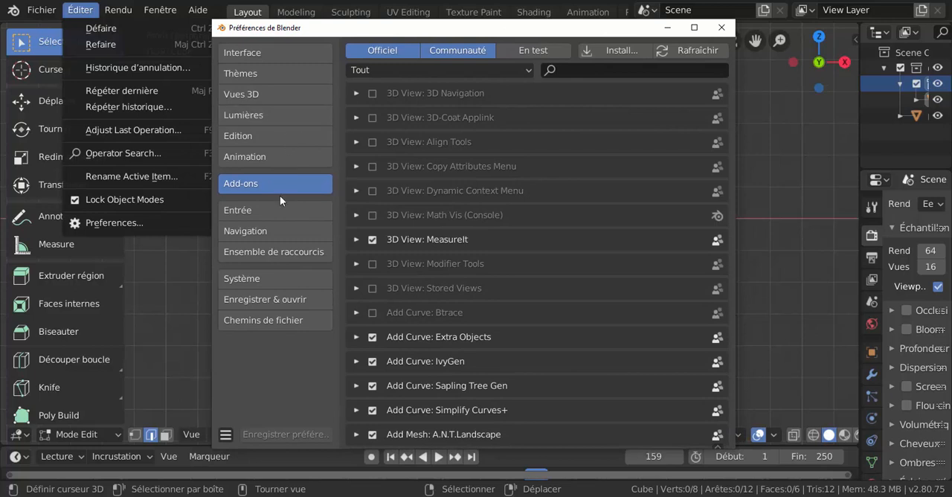
pyautogui.click(260, 256)
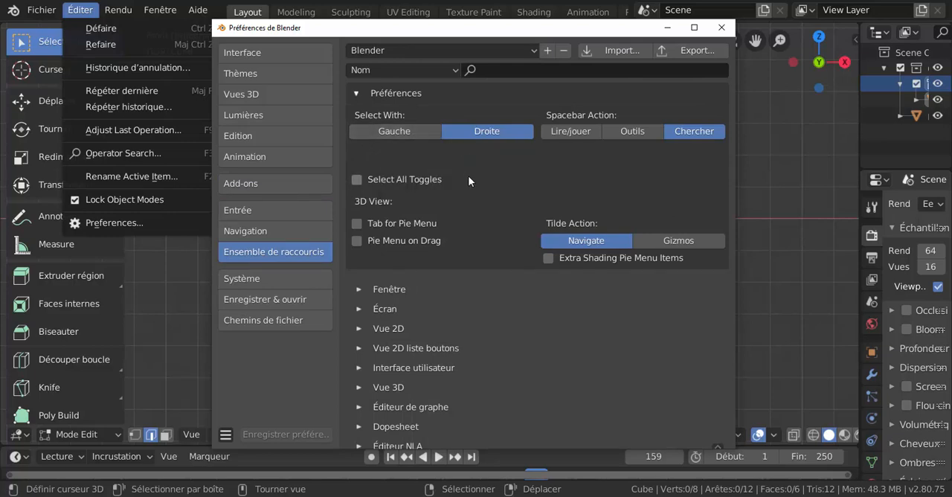
pyautogui.click(404, 131)
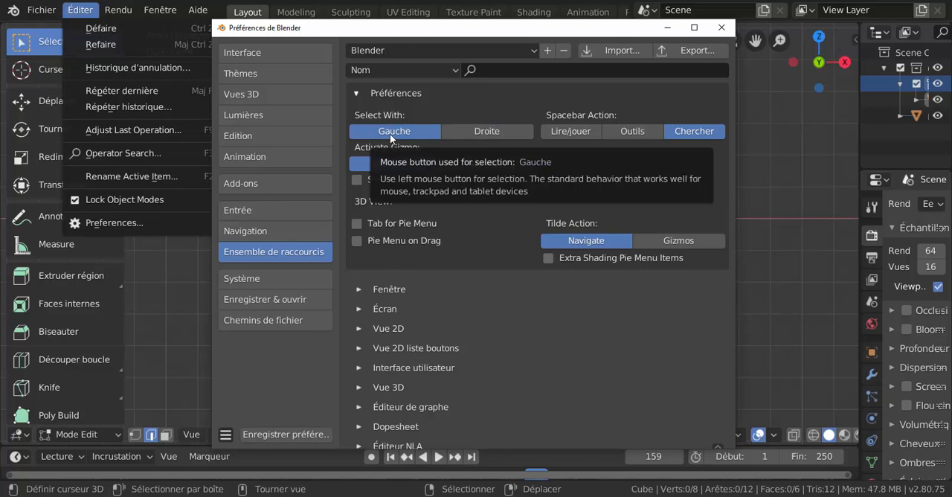
pyautogui.click(721, 27)
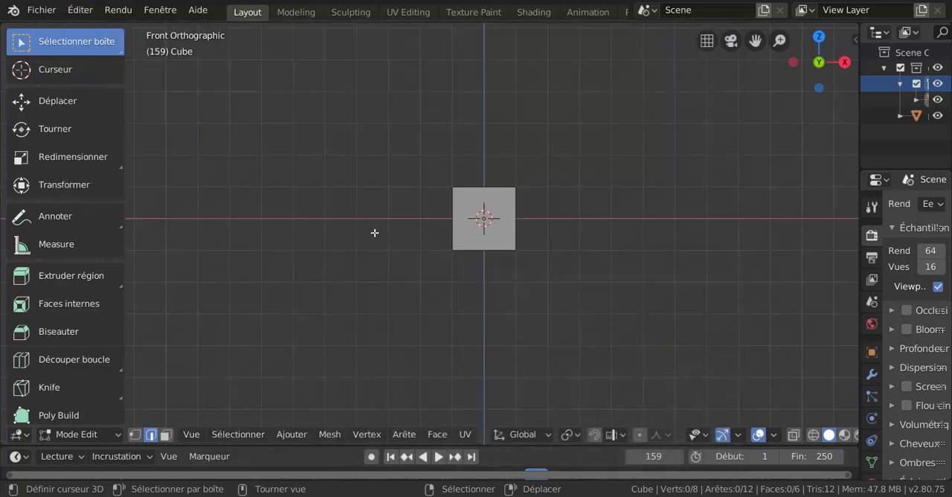
# Switch the cube's editing to vertex selection mode.
pyautogui.moveTo(578, 216); pyautogui.dragTo(410, 256, button='middle')
pyautogui.press('1')
pyautogui.scroll(3, 402, 293)
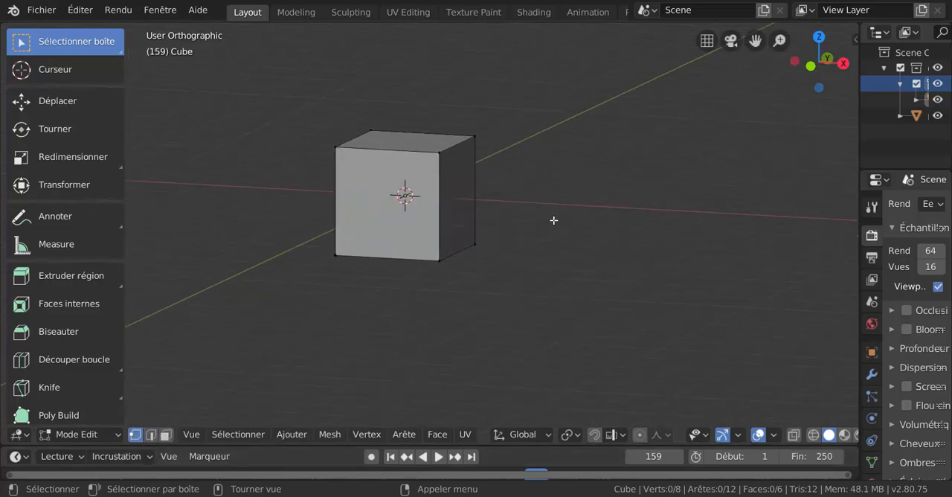
# Cycle the selection tool to the plain Sélectionner variant and bring up the vertex context menu.
pyautogui.press('w')
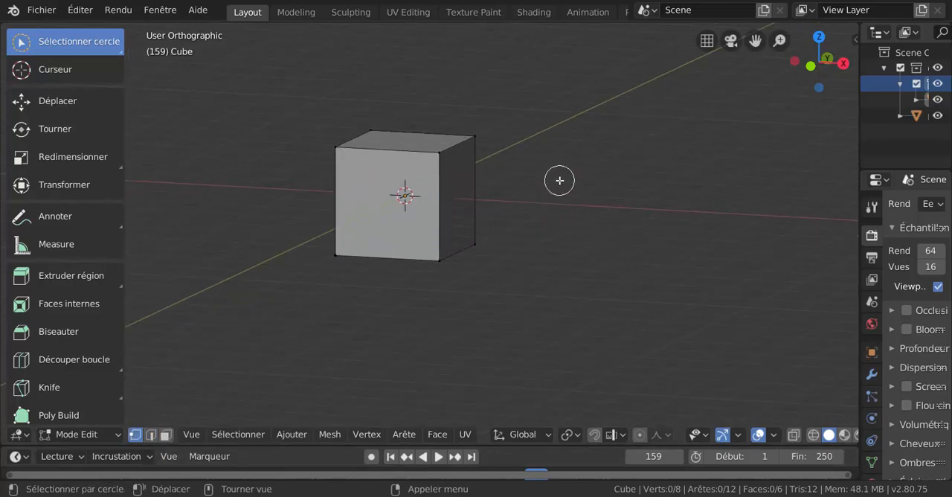
pyautogui.press('w')
pyautogui.press('w')
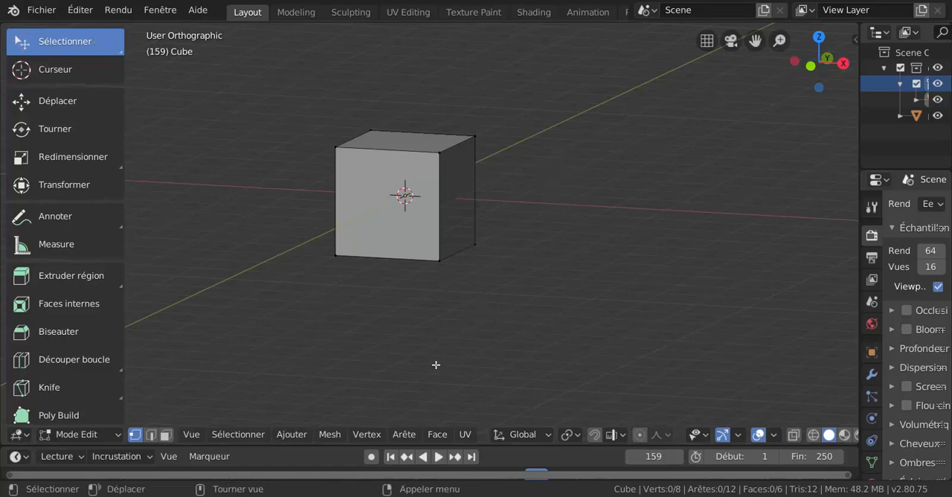
pyautogui.rightClick(577, 104)
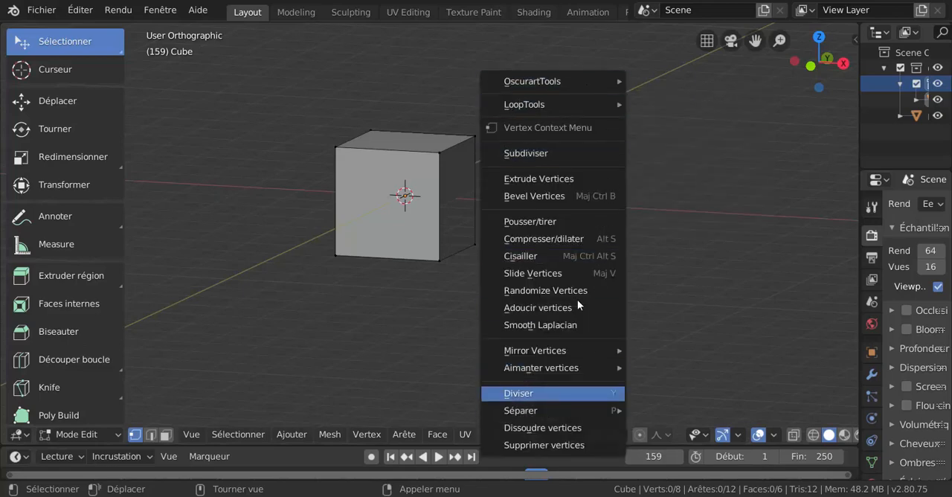
pyautogui.moveTo(566, 104)
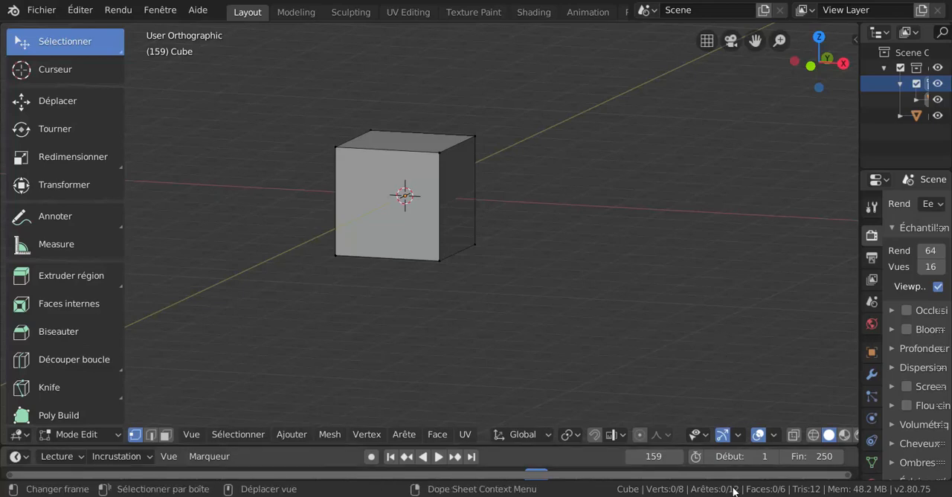
# Set the Select With keymap preference back to Droite and minimize the preferences window.
pyautogui.moveTo(744, 494)
pyautogui.click(778, 473)
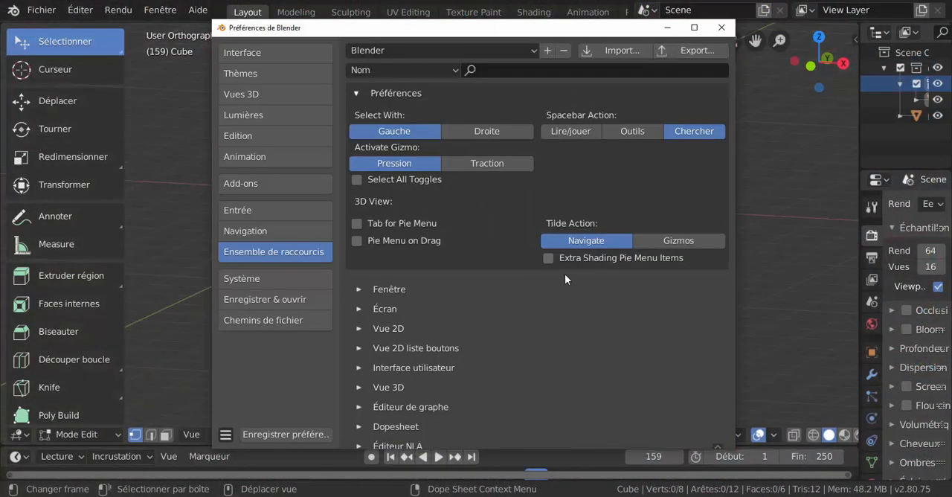
pyautogui.click(480, 130)
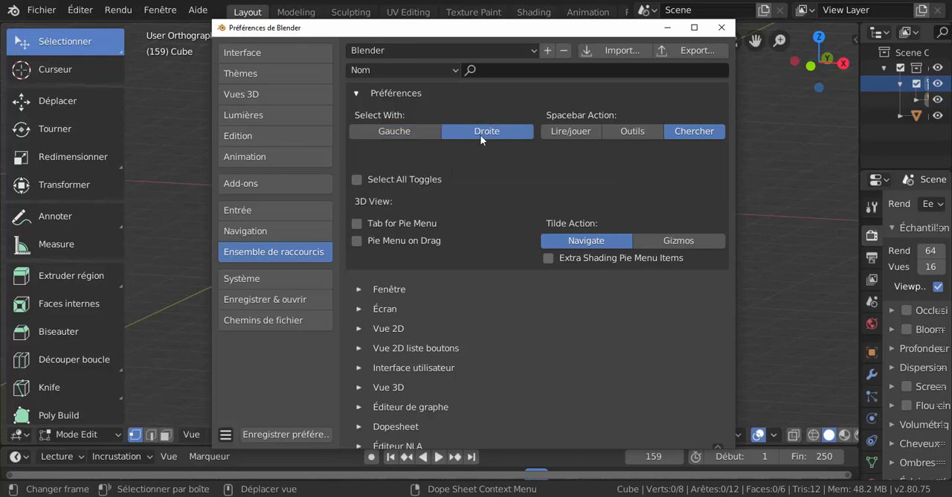
pyautogui.click(667, 28)
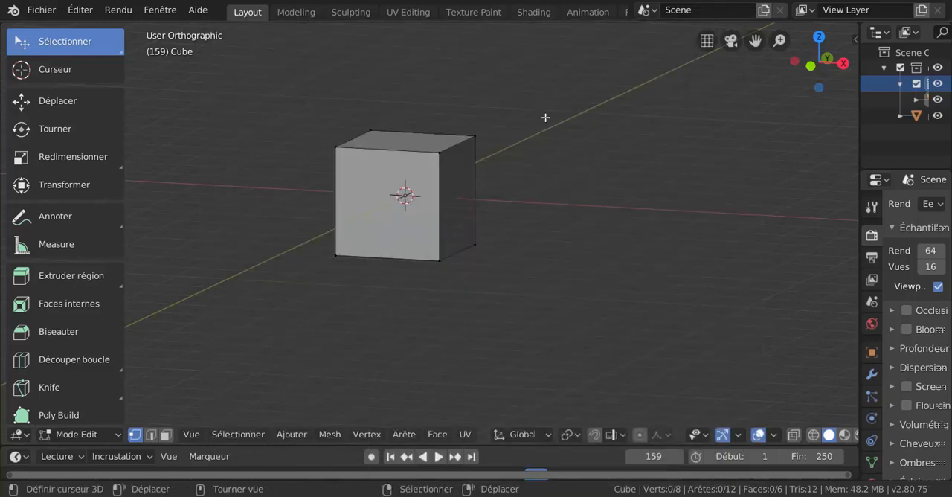
pyautogui.press('w')
# Restore the preferences window, set Select With to Gauche and reposition the window over the viewport.
pyautogui.moveTo(743, 496)
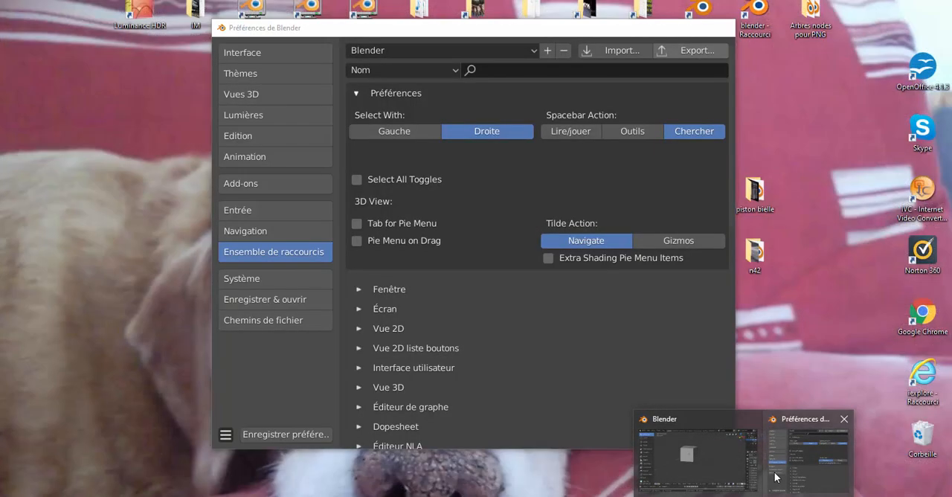
pyautogui.click(775, 476)
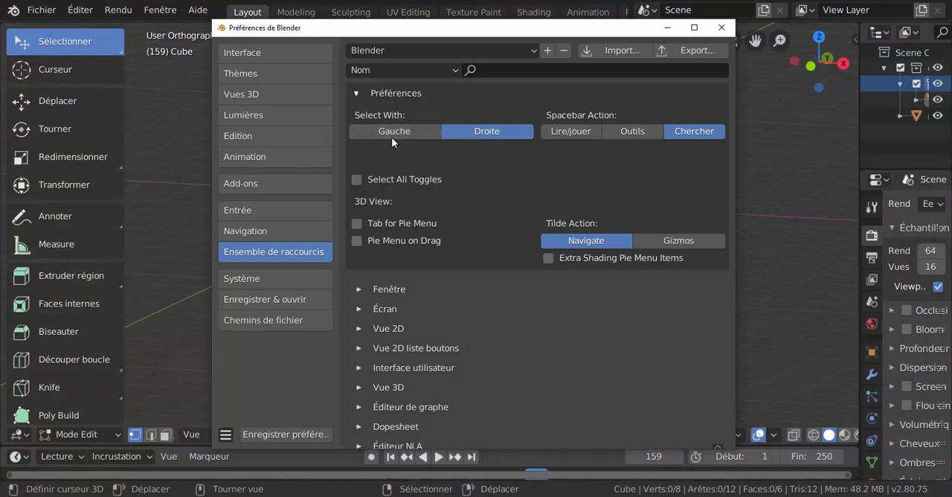
pyautogui.click(395, 131)
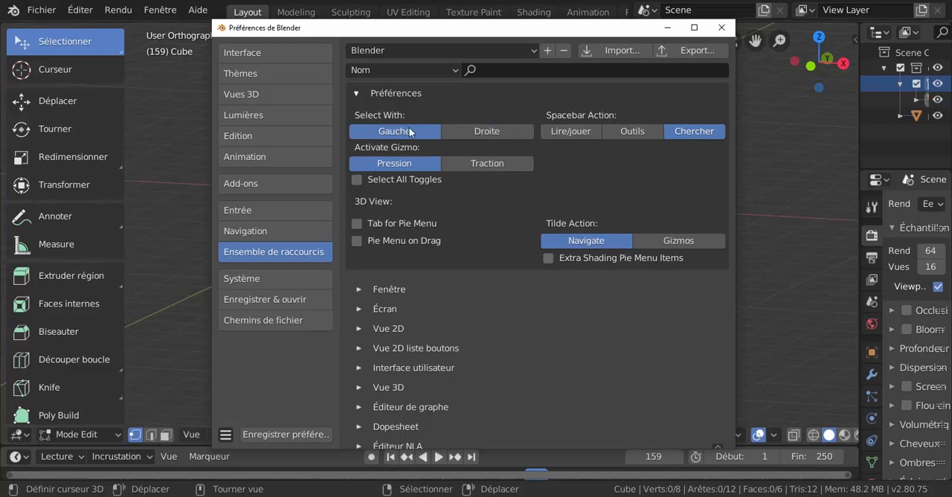
pyautogui.moveTo(454, 34); pyautogui.dragTo(495, 38)
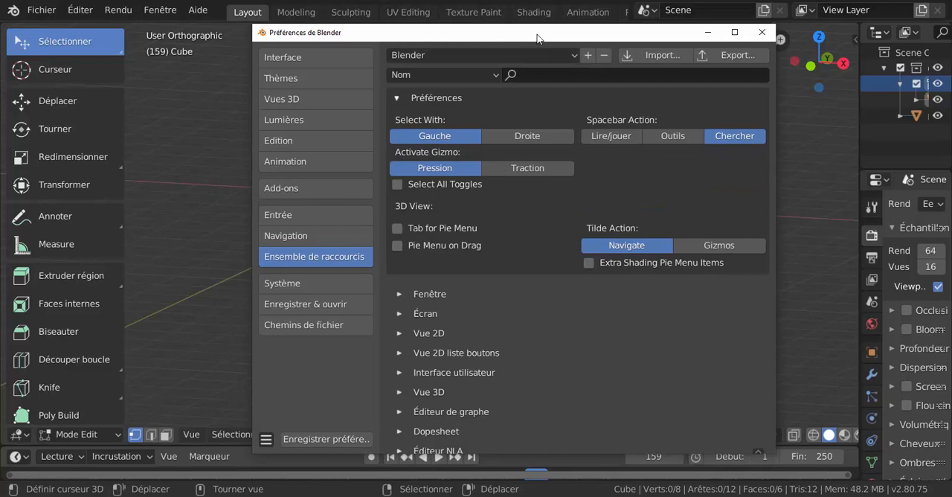
pyautogui.moveTo(537, 38); pyautogui.dragTo(509, 48)
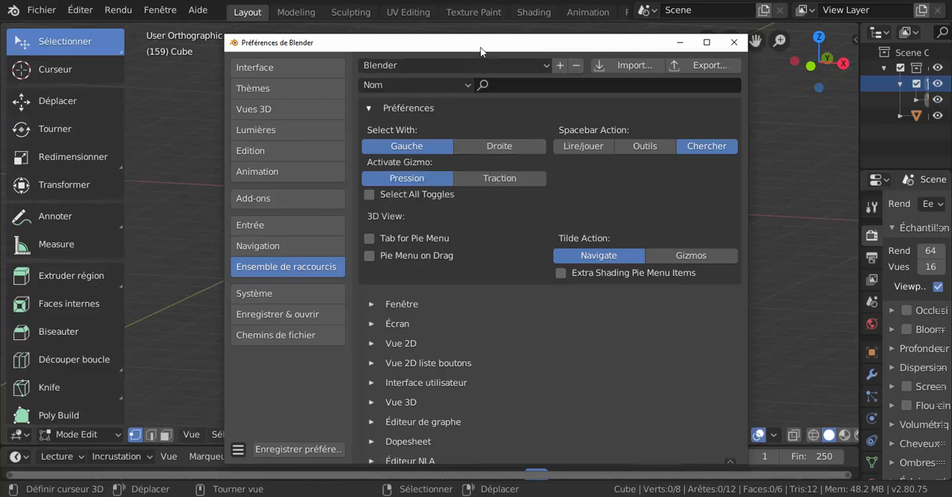
pyautogui.moveTo(483, 44); pyautogui.dragTo(510, 31)
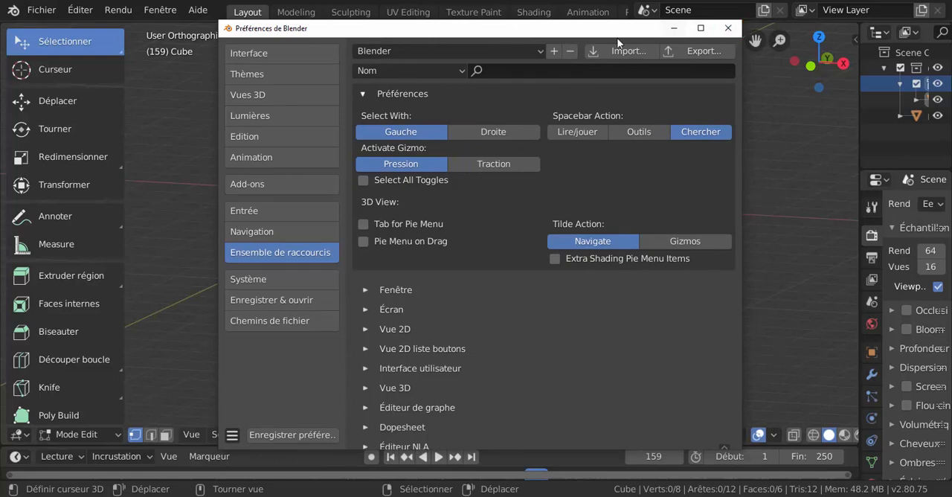
pyautogui.moveTo(632, 34); pyautogui.dragTo(633, 46)
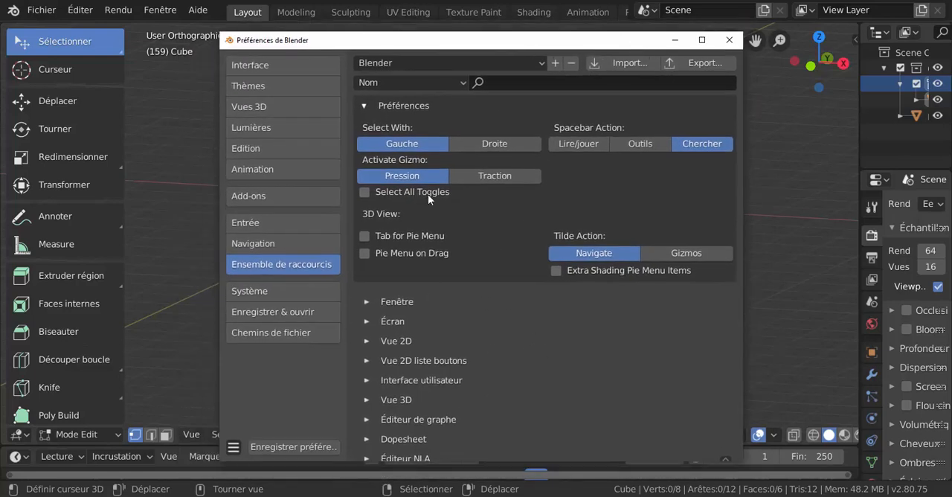
# Set Select With to Droite in the keymap preferences and return to the 3D viewport.
pyautogui.click(482, 143)
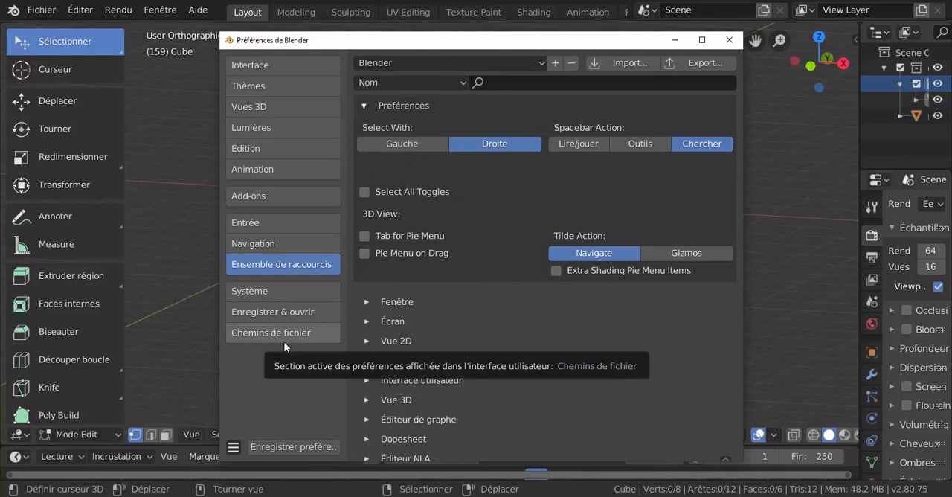
pyautogui.scroll(-2, 556, 375)
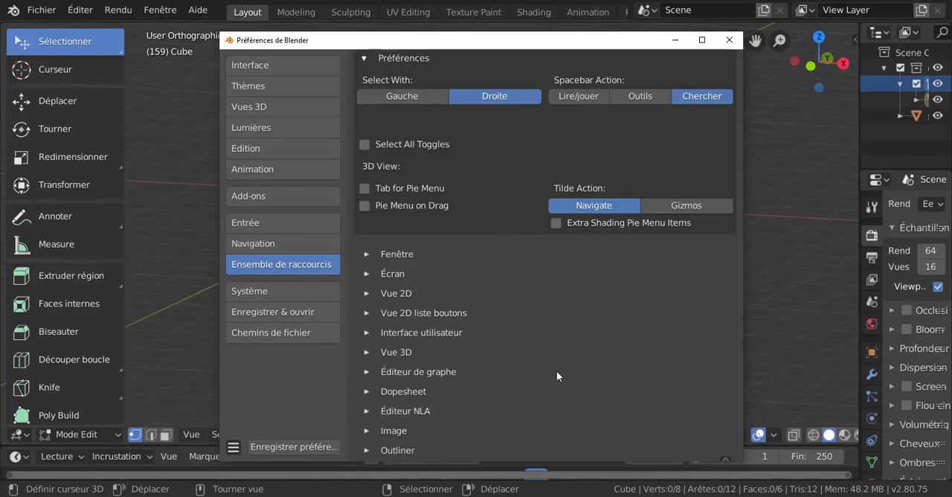
pyautogui.scroll(2, 556, 375)
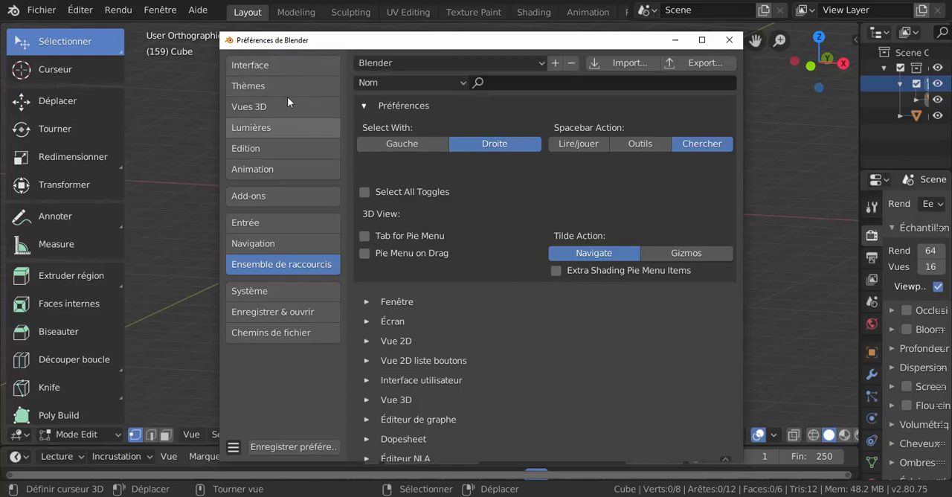
pyautogui.moveTo(418, 40); pyautogui.dragTo(384, 32)
pyautogui.click(386, 24)
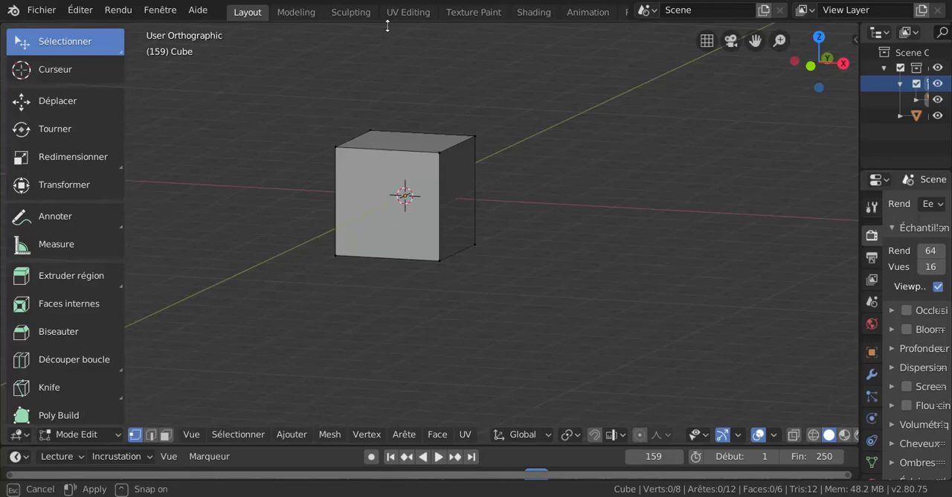
# Bring the preferences back up and show the Interface section with its display, editor and translation settings.
pyautogui.click(118, 10)
pyautogui.moveTo(81, 14)
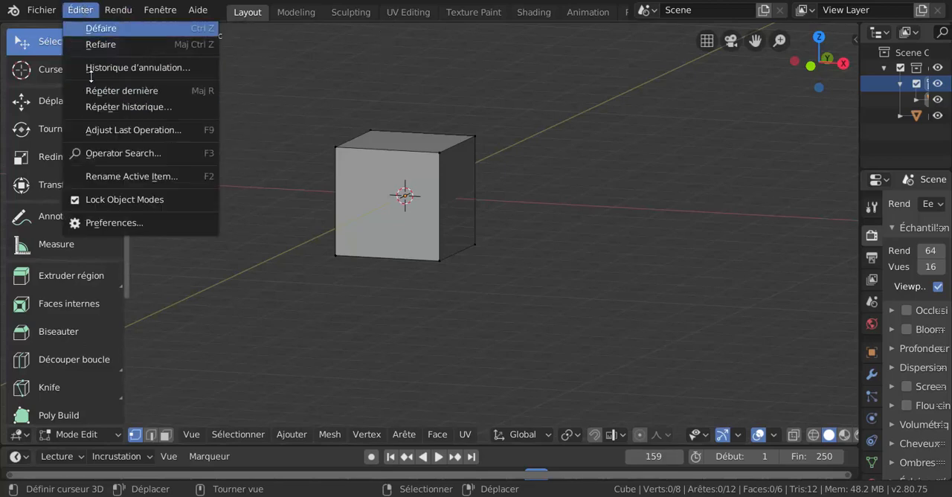
pyautogui.click(128, 221)
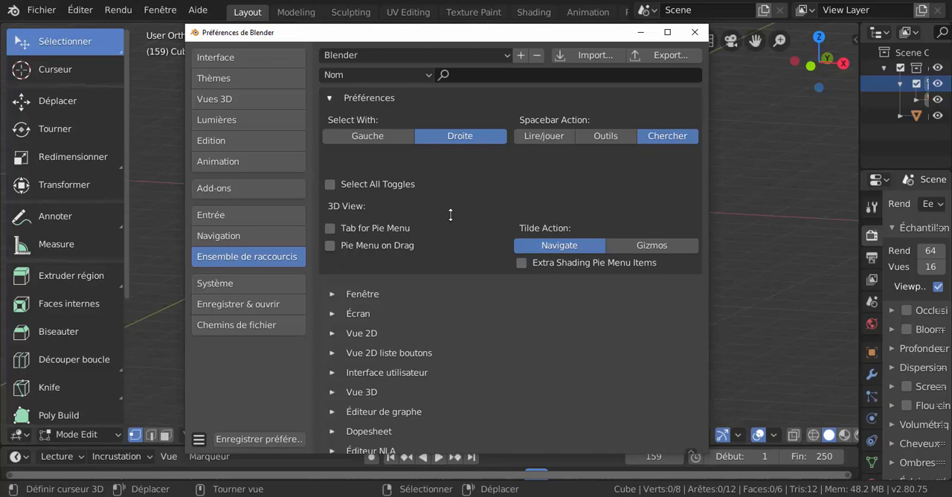
pyautogui.click(223, 57)
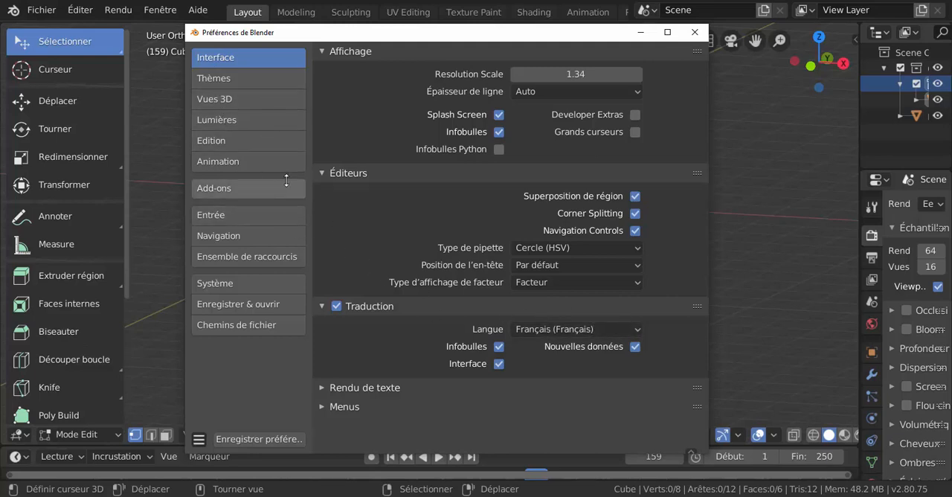
# Show the Système section of the preferences with its Cycles render devices, memory limits and sound settings.
pyautogui.click(213, 285)
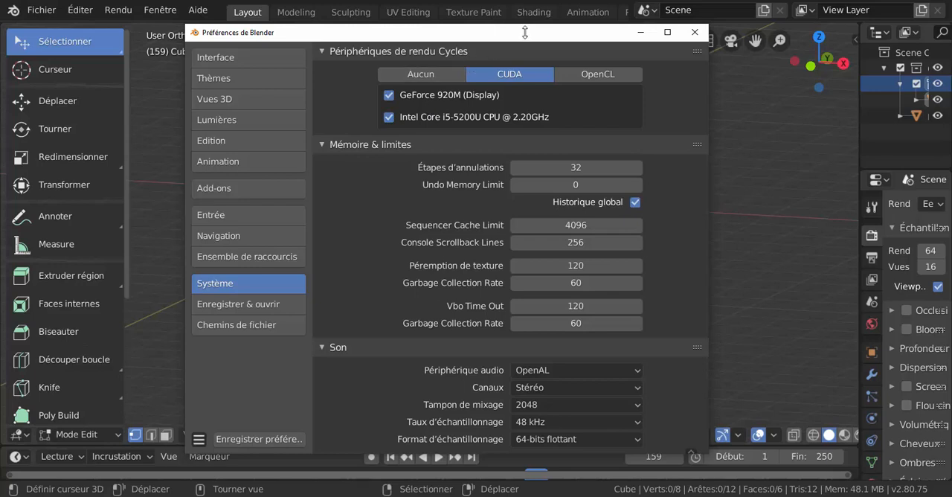
pyautogui.moveTo(519, 33)
pyautogui.mouseDown()
pyautogui.moveTo(467, 30)
pyautogui.moveTo(517, 31)
pyautogui.mouseUp()
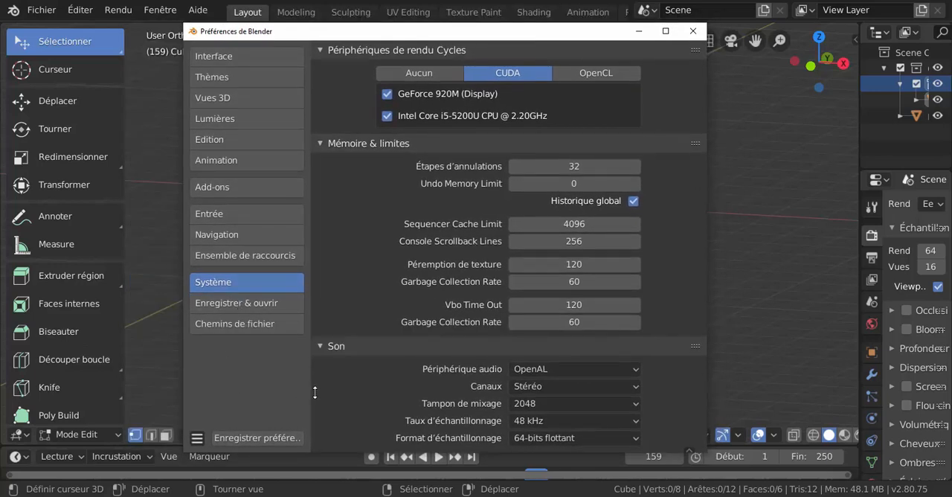
pyautogui.moveTo(476, 28); pyautogui.dragTo(463, 35)
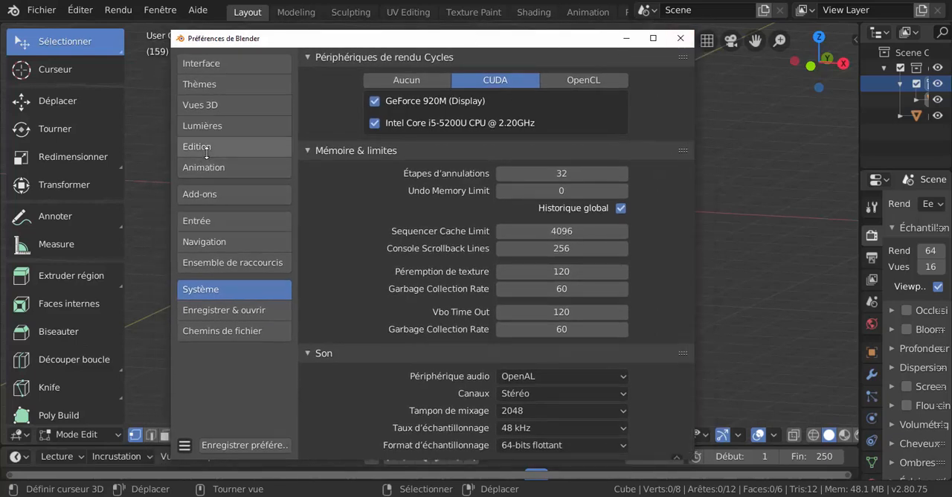
# Show the Add-ons section of the preferences with the Officiel and Communauté add-ons, and close the preferences window.
pyautogui.click(199, 194)
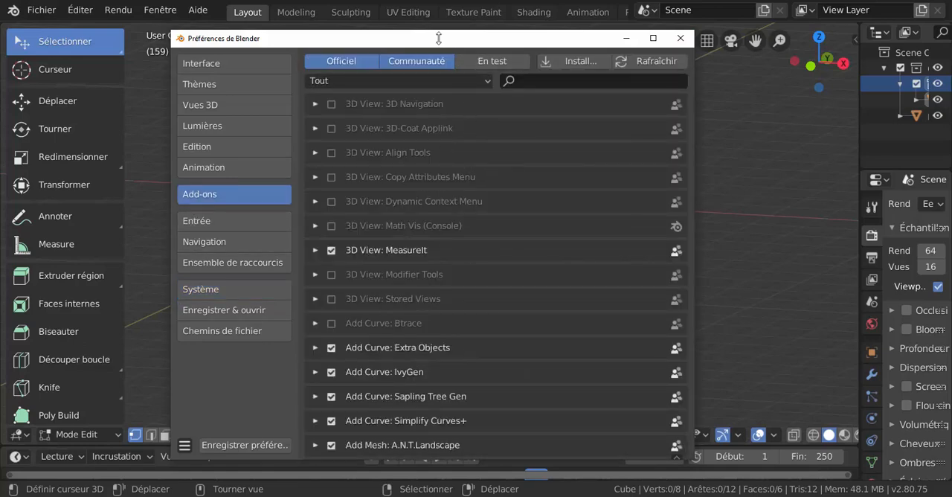
pyautogui.moveTo(437, 40); pyautogui.dragTo(474, 24)
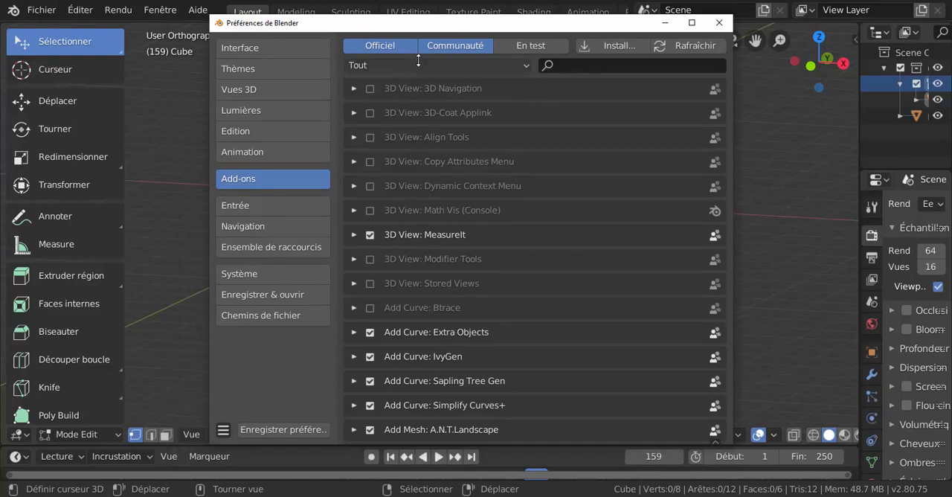
pyautogui.moveTo(514, 26)
pyautogui.mouseDown()
pyautogui.moveTo(540, 29)
pyautogui.moveTo(504, 28)
pyautogui.mouseUp()
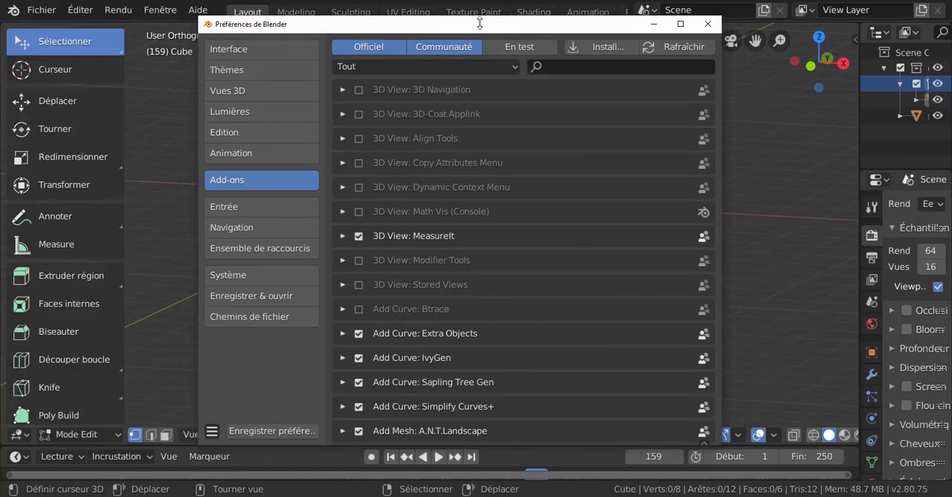
pyautogui.moveTo(480, 23); pyautogui.dragTo(488, 20)
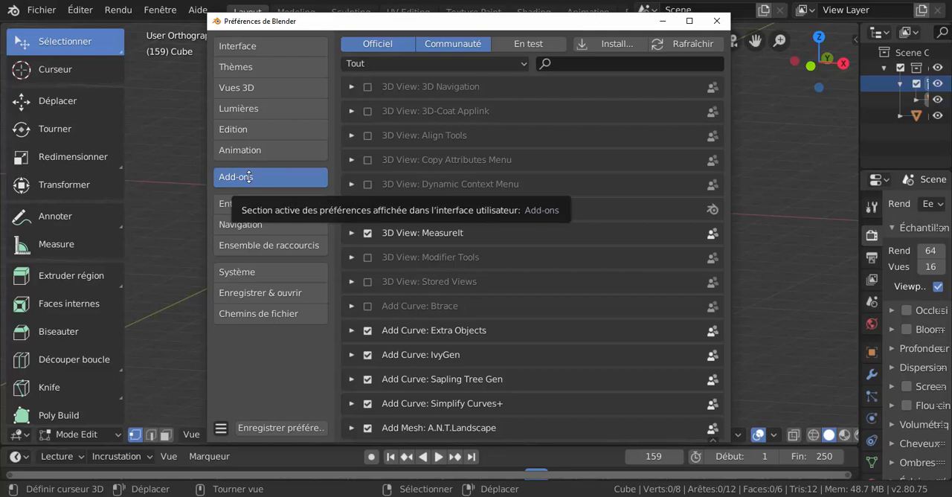
pyautogui.moveTo(478, 20); pyautogui.dragTo(504, 18)
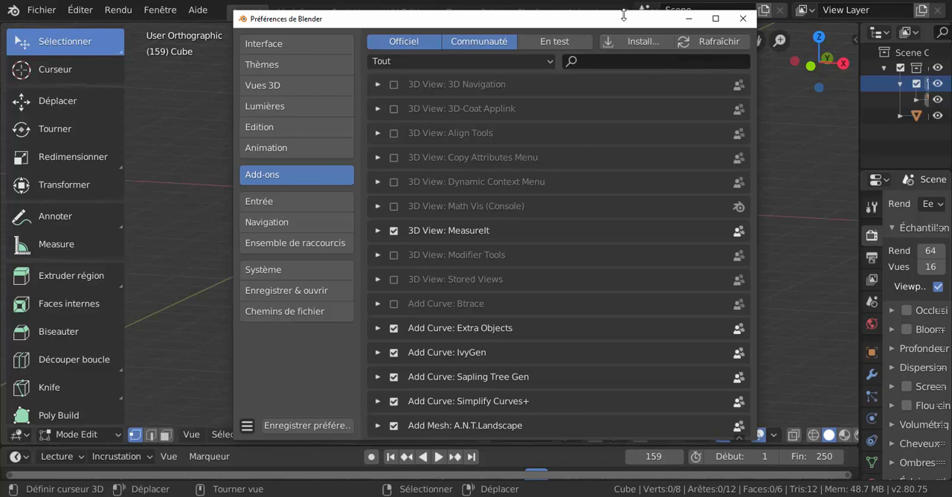
pyautogui.moveTo(624, 16); pyautogui.dragTo(617, 10)
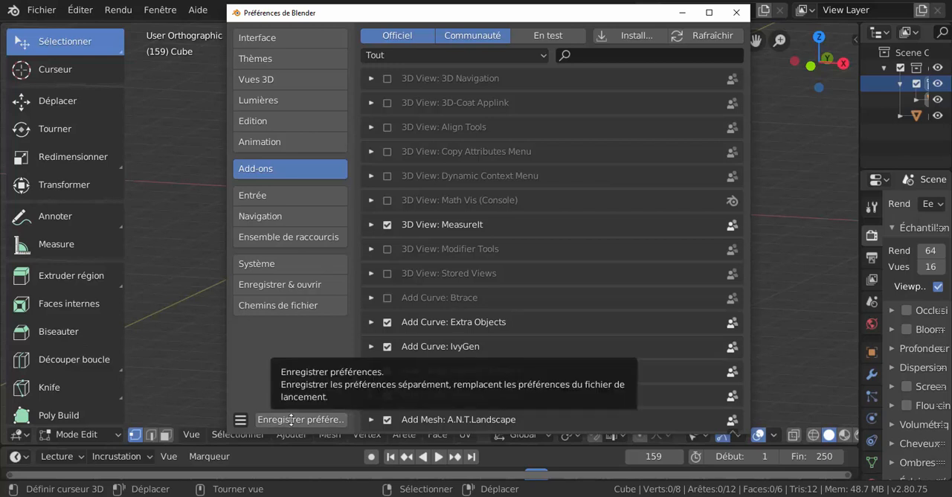
pyautogui.moveTo(573, 24); pyautogui.dragTo(535, 34)
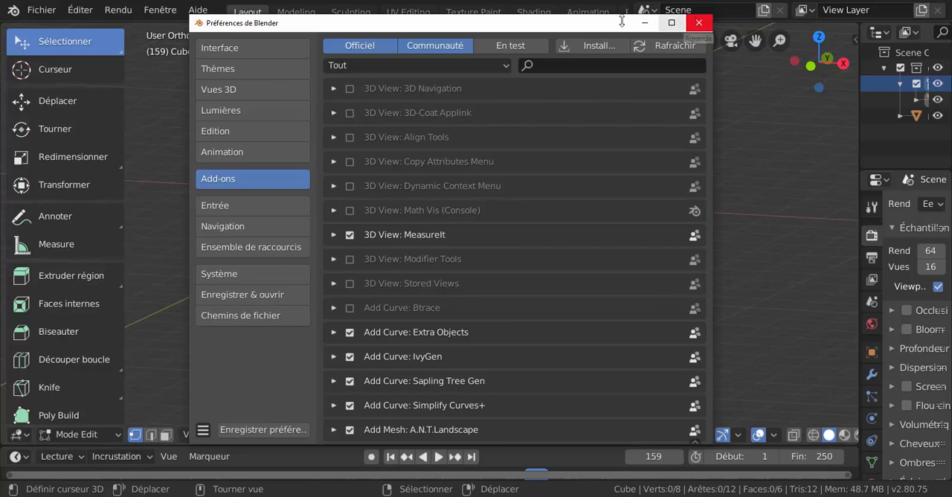
pyautogui.click(699, 22)
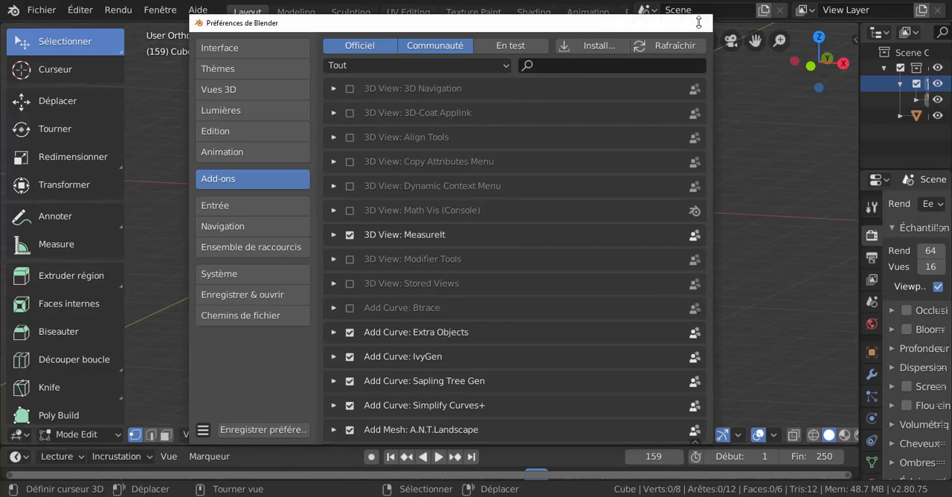
# Select the vertex at the cube's upper front corner and try moving it.
pyautogui.click(440, 154)
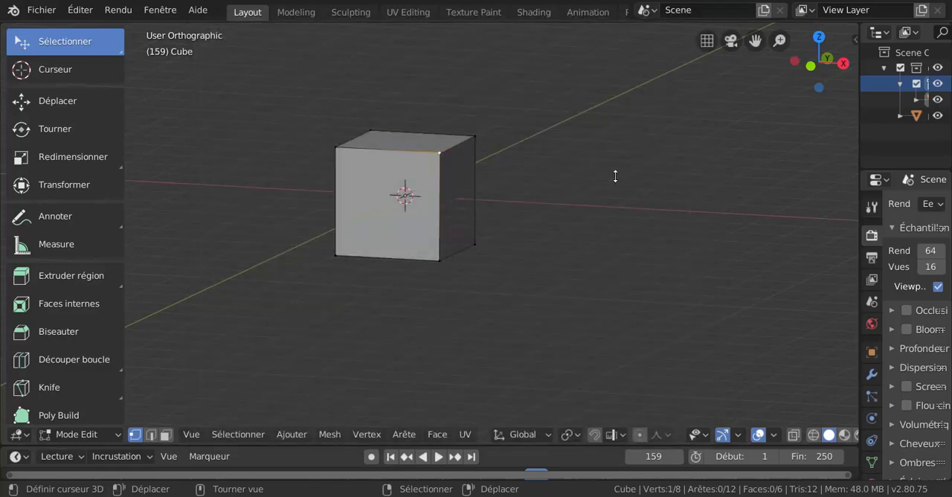
pyautogui.press('g')
pyautogui.press('Escape')
pyautogui.moveTo(475, 225); pyautogui.dragTo(422, 240, button='middle')
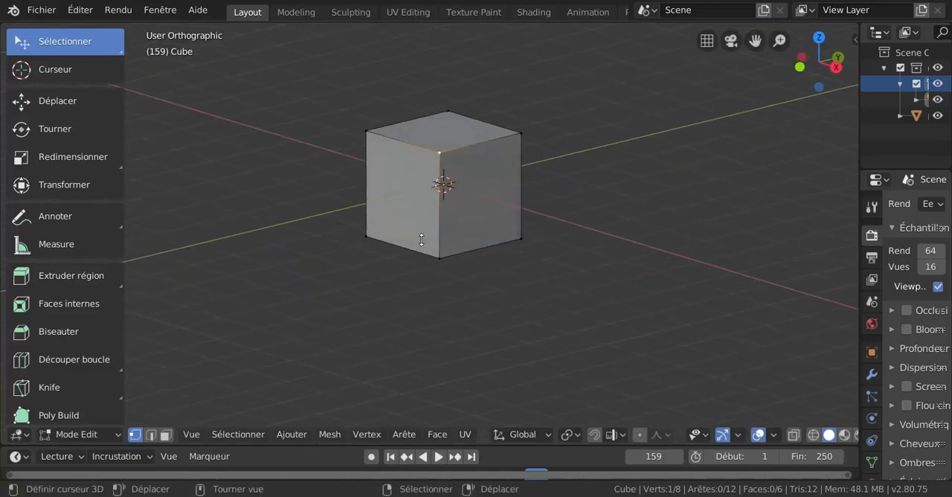
pyautogui.keyDown('shift'); pyautogui.moveTo(495, 227); pyautogui.dragTo(493, 266, button='middle'); pyautogui.keyUp('shift')
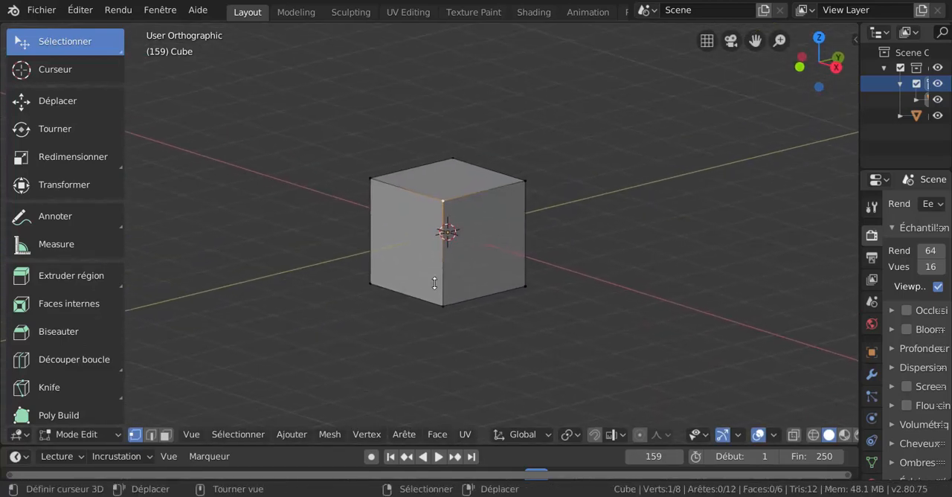
pyautogui.scroll(2, 436, 282)
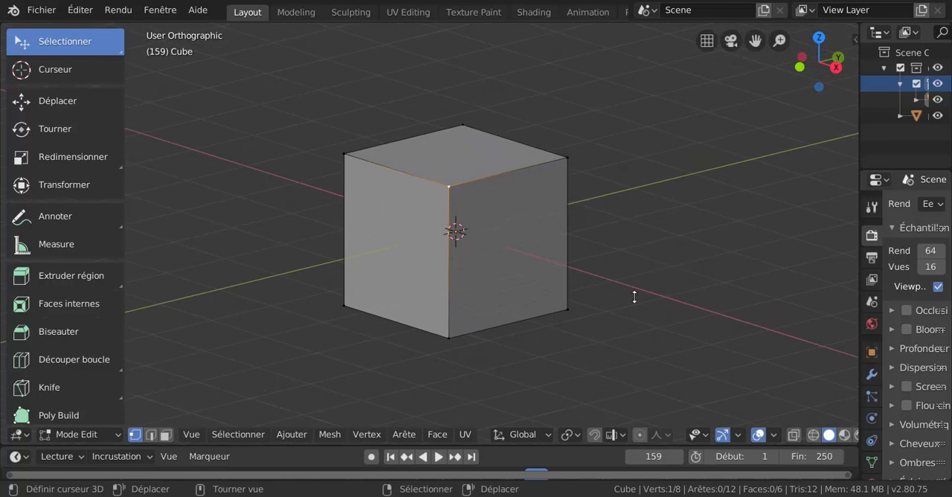
pyautogui.press('g')
pyautogui.press('Escape')
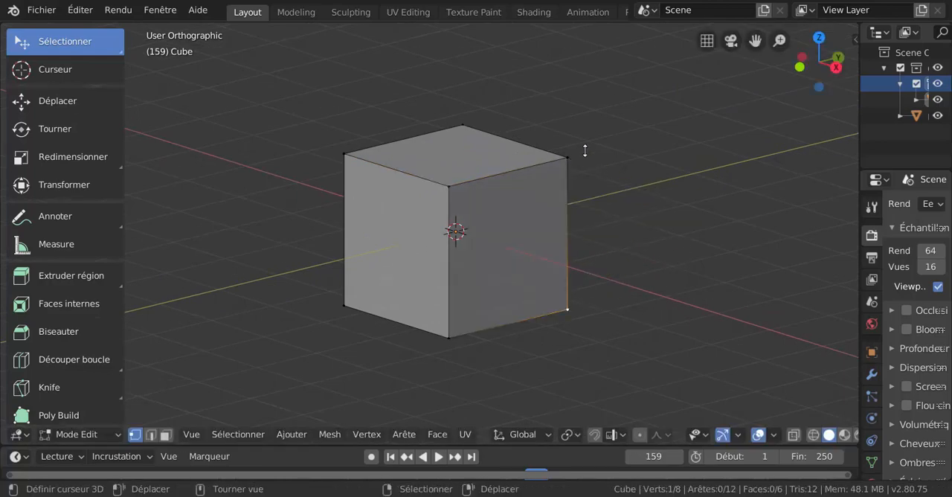
# Try moving the cube's upper right corner vertex, and reselect the upper corner vertex nearest the view.
pyautogui.click(574, 154)
pyautogui.press('g')
pyautogui.press('Escape')
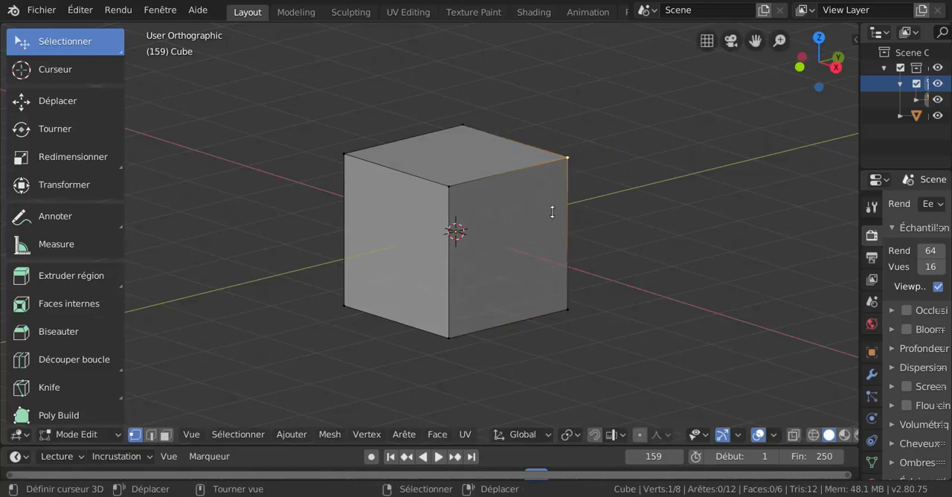
pyautogui.moveTo(552, 210); pyautogui.dragTo(446, 242, button='middle')
pyautogui.click(391, 195)
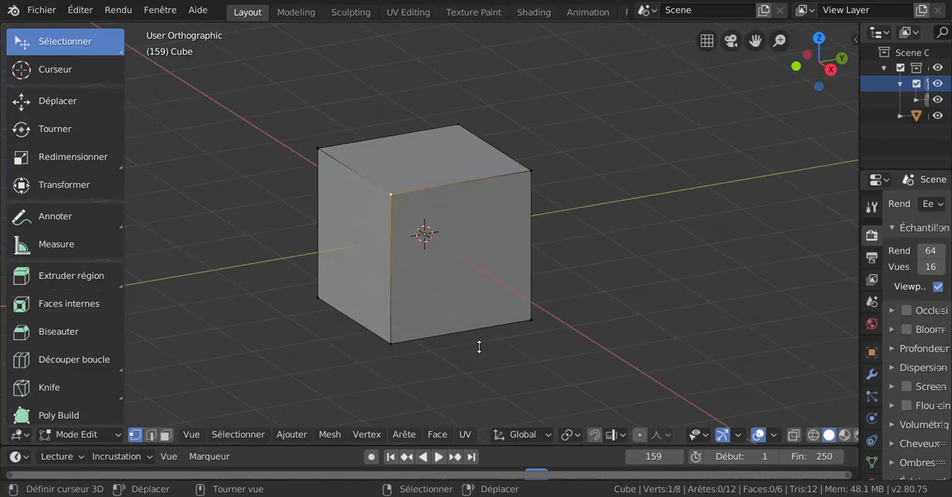
pyautogui.moveTo(479, 346); pyautogui.dragTo(528, 300, button='middle')
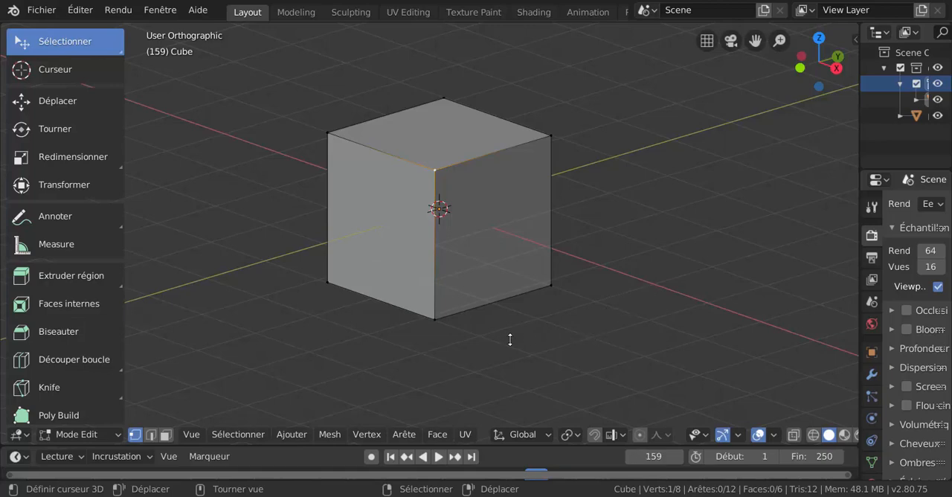
pyautogui.moveTo(487, 247); pyautogui.dragTo(510, 290, button='middle')
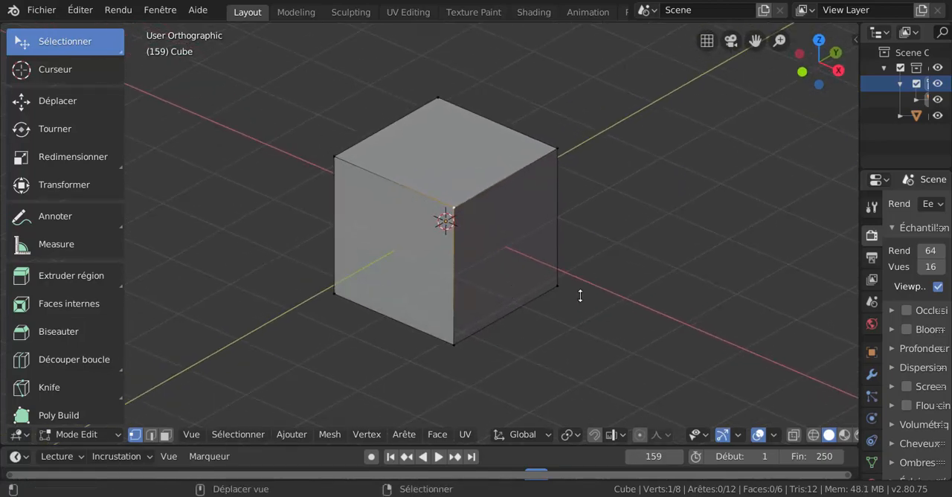
# Widen the Outliner and Properties area and select the corner vertices of the cube's right-hand face one at a time.
pyautogui.moveTo(859, 258); pyautogui.dragTo(805, 277)
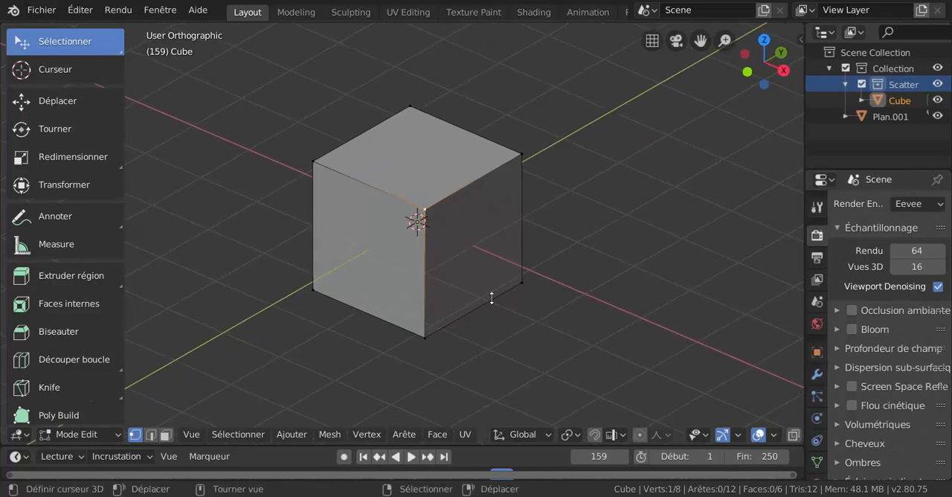
pyautogui.click(523, 279)
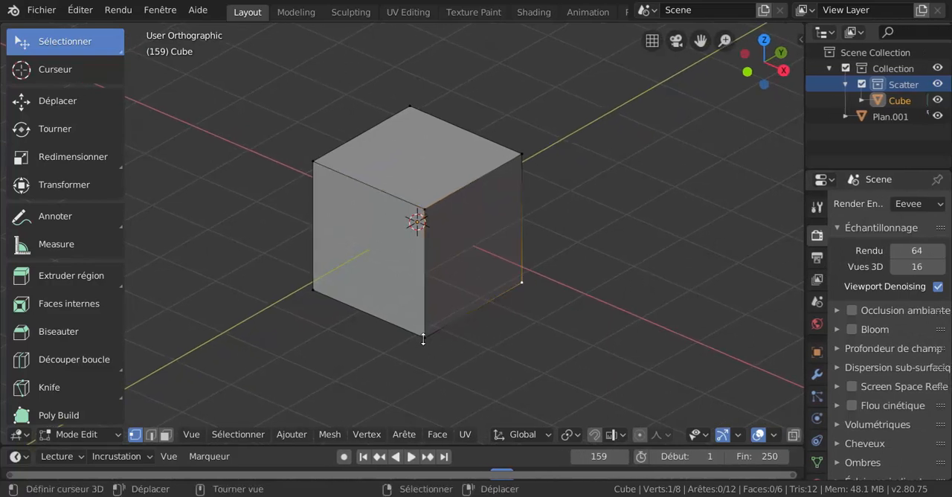
pyautogui.click(514, 153)
pyautogui.click(421, 192)
pyautogui.click(425, 331)
pyautogui.click(510, 284)
pyautogui.keyDown('shift'); pyautogui.moveTo(499, 321); pyautogui.dragTo(535, 339, button='middle'); pyautogui.keyUp('shift')
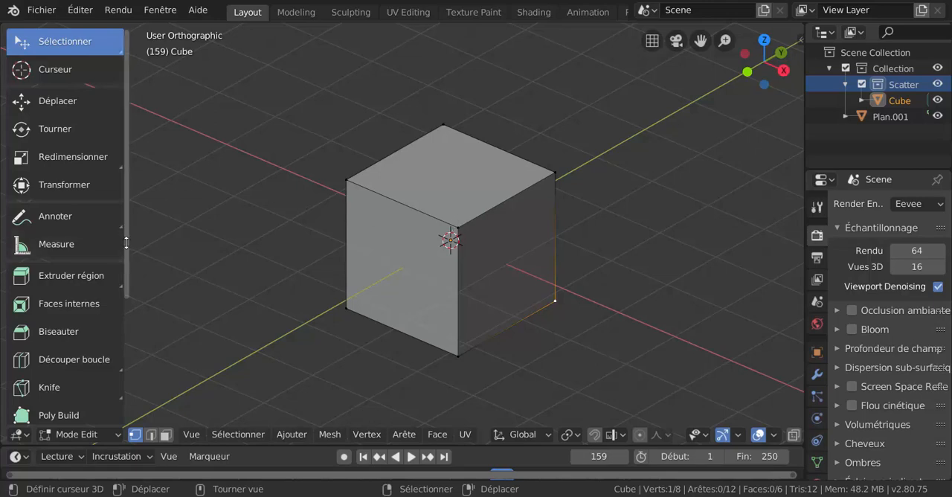
# Look through the Edit Mode mesh tools and switch the cube to Object Mode.
pyautogui.scroll(-3, 120, 328)
pyautogui.scroll(-1, 121, 328)
pyautogui.scroll(3, 121, 327)
pyautogui.scroll(-4, 120, 328)
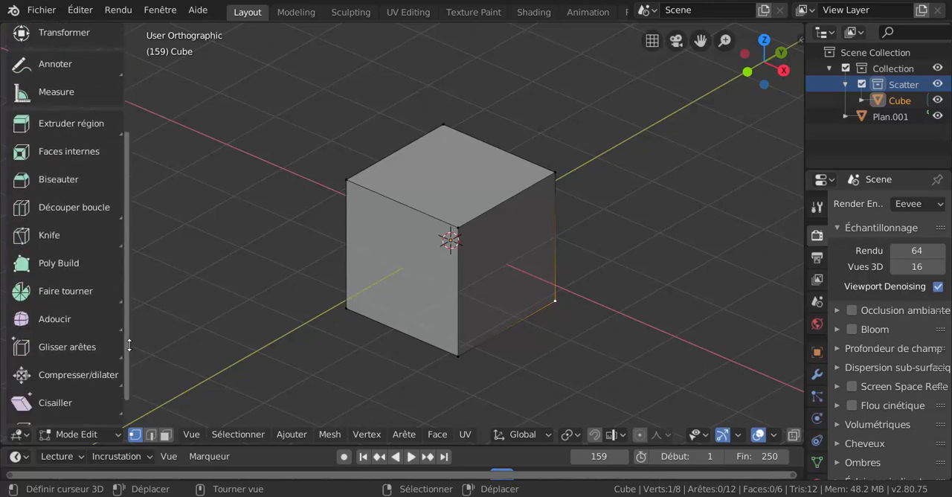
pyautogui.hotkey('ctrl', 'Tab')
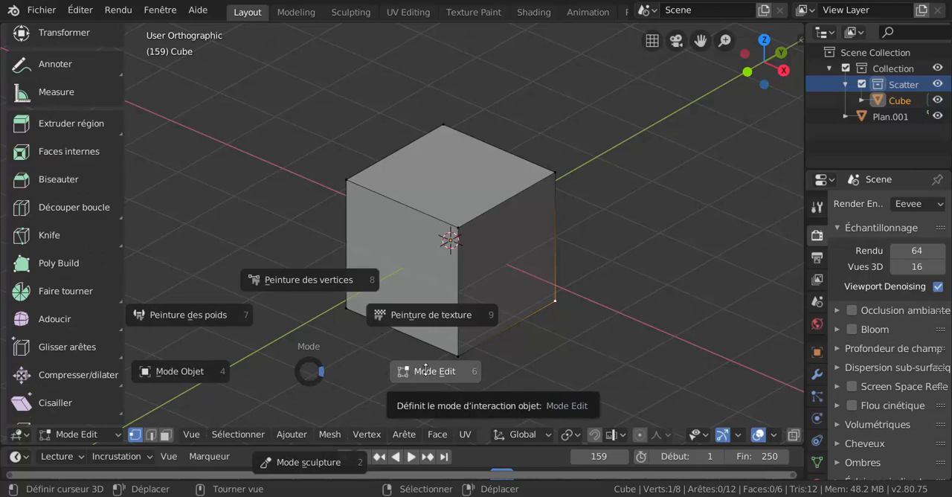
pyautogui.click(189, 368)
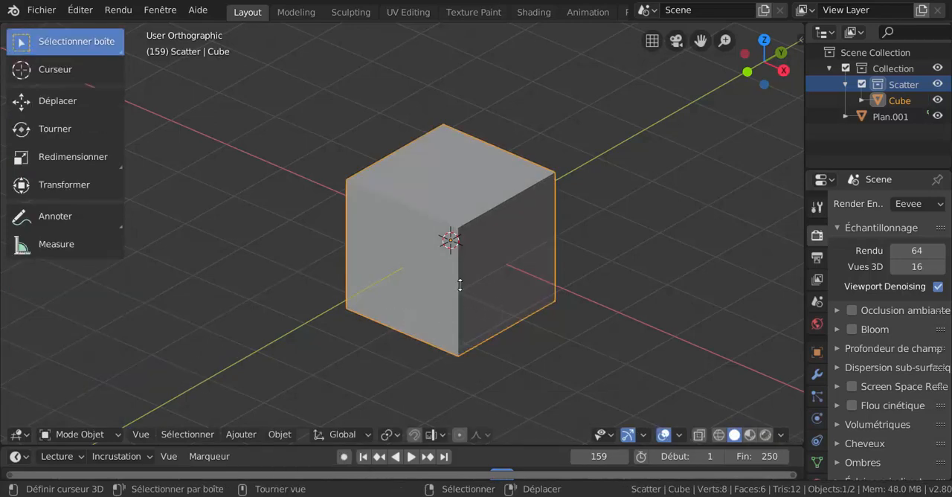
# Narrow the Outliner and Properties area to enlarge the 3D viewport around the cube.
pyautogui.moveTo(460, 285); pyautogui.dragTo(438, 278, button='middle')
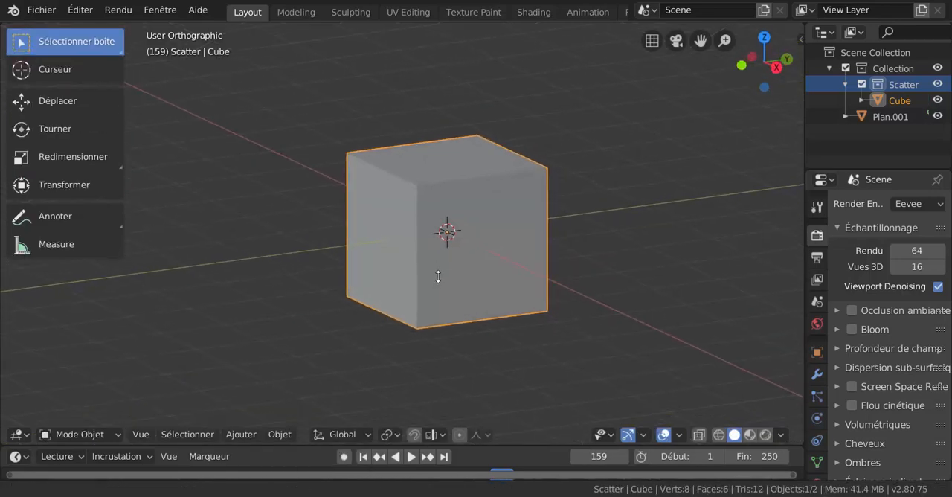
pyautogui.scroll(2, 438, 272)
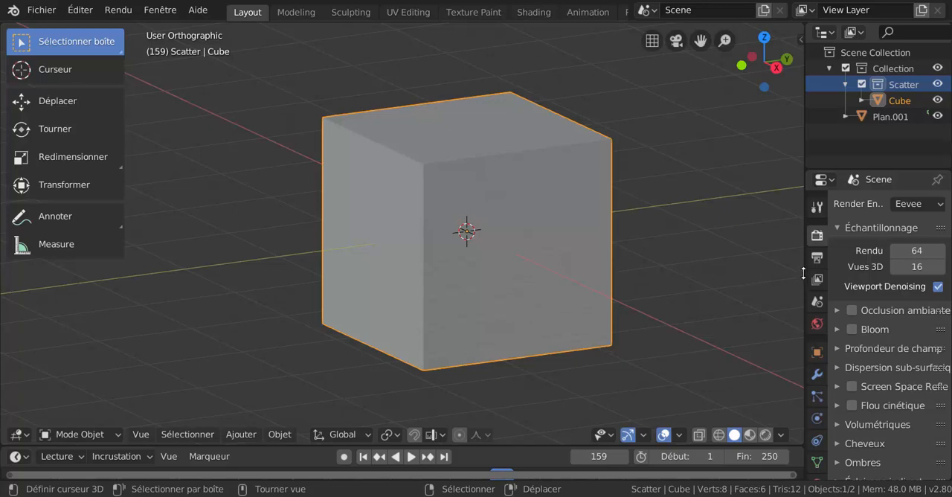
pyautogui.moveTo(804, 272); pyautogui.dragTo(907, 272)
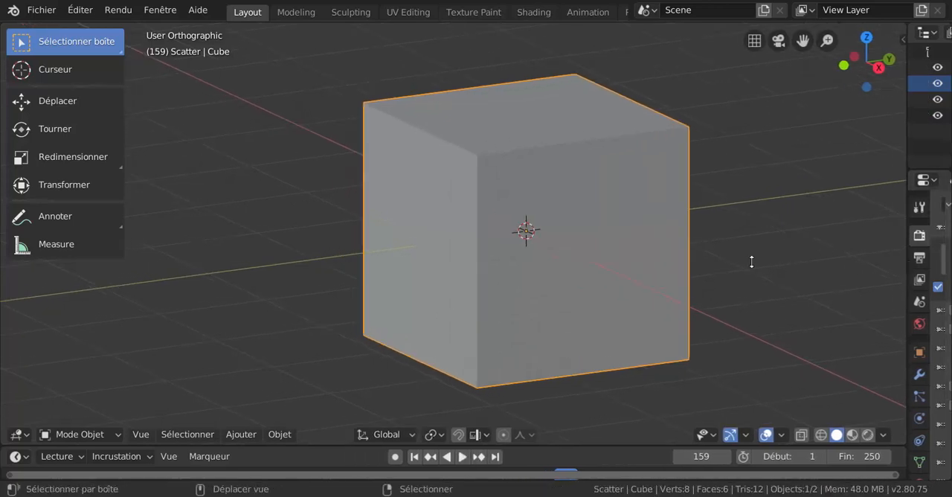
pyautogui.keyDown('shift'); pyautogui.moveTo(750, 263); pyautogui.dragTo(653, 260, button='middle'); pyautogui.keyUp('shift')
pyautogui.scroll(-3, 672, 256)
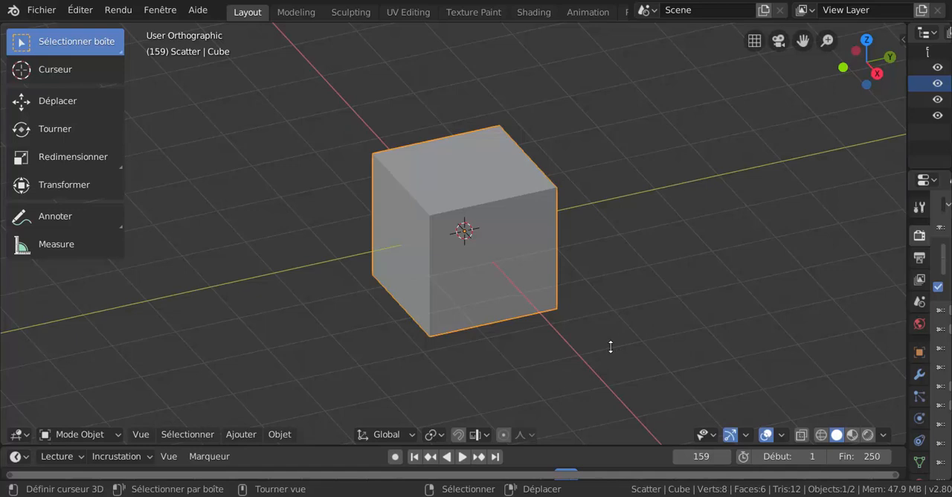
pyautogui.moveTo(609, 346); pyautogui.dragTo(608, 327, button='middle')
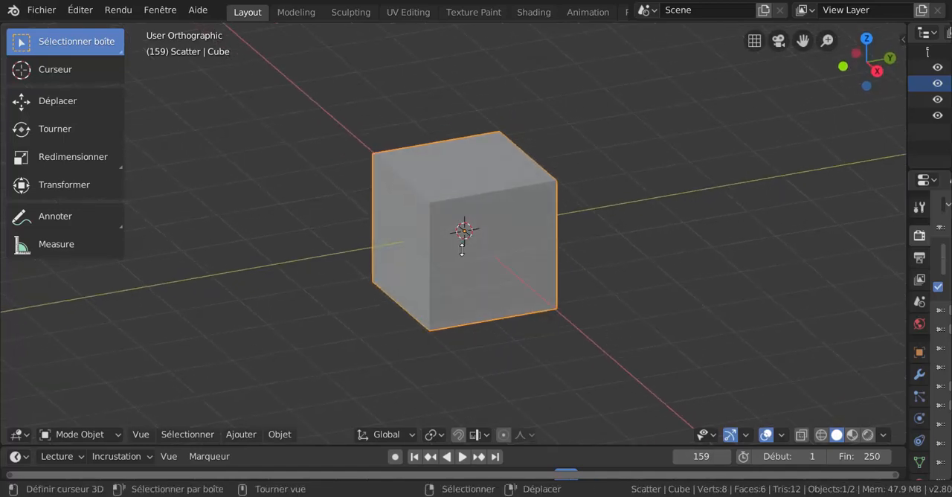
pyautogui.keyDown('shift'); pyautogui.moveTo(482, 250); pyautogui.dragTo(479, 257, button='middle'); pyautogui.keyUp('shift')
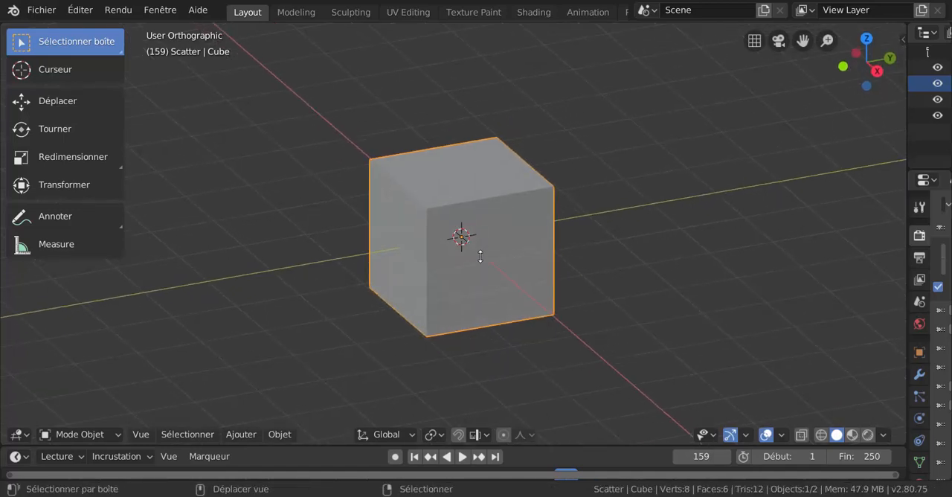
pyautogui.scroll(1, 462, 257)
pyautogui.scroll(-1, 462, 257)
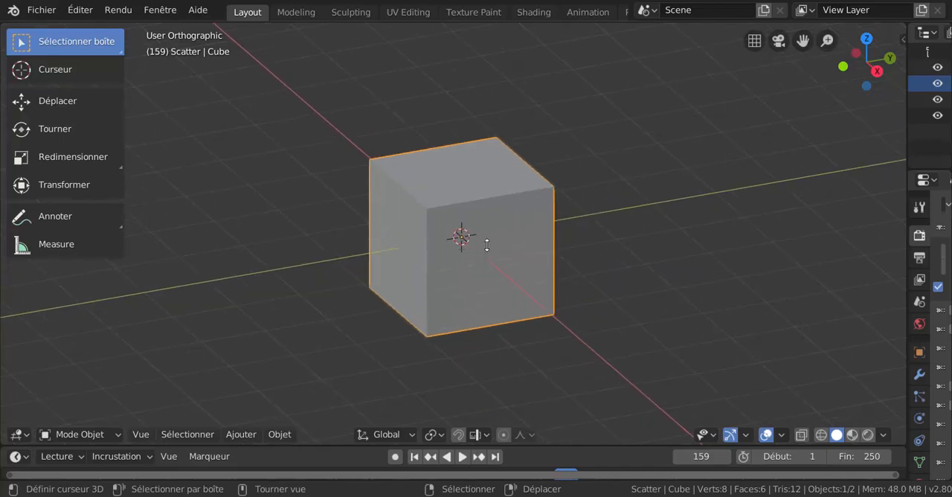
pyautogui.moveTo(461, 257); pyautogui.dragTo(462, 254, button='middle')
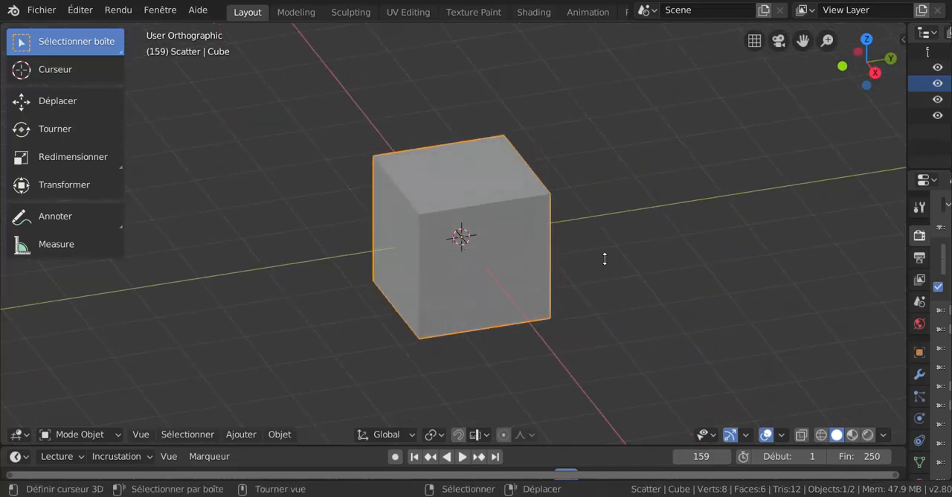
pyautogui.moveTo(605, 259); pyautogui.dragTo(621, 249, button='middle')
pyautogui.scroll(1, 508, 280)
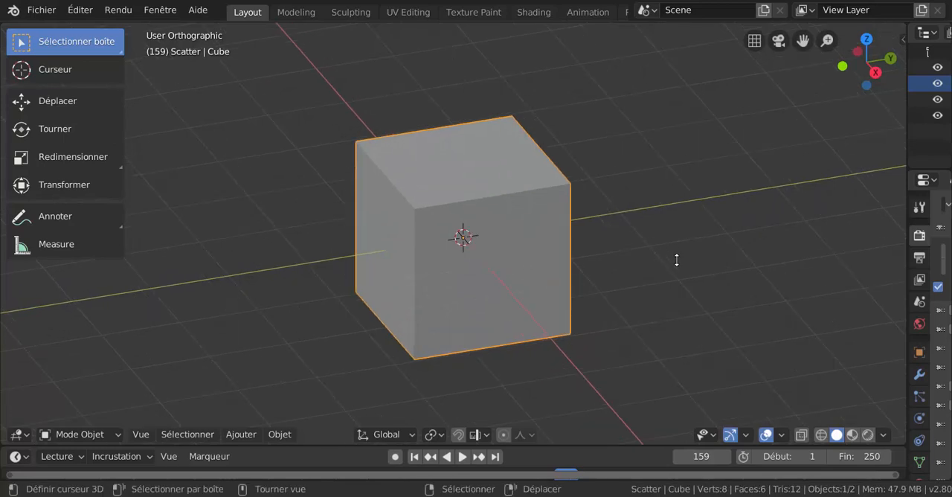